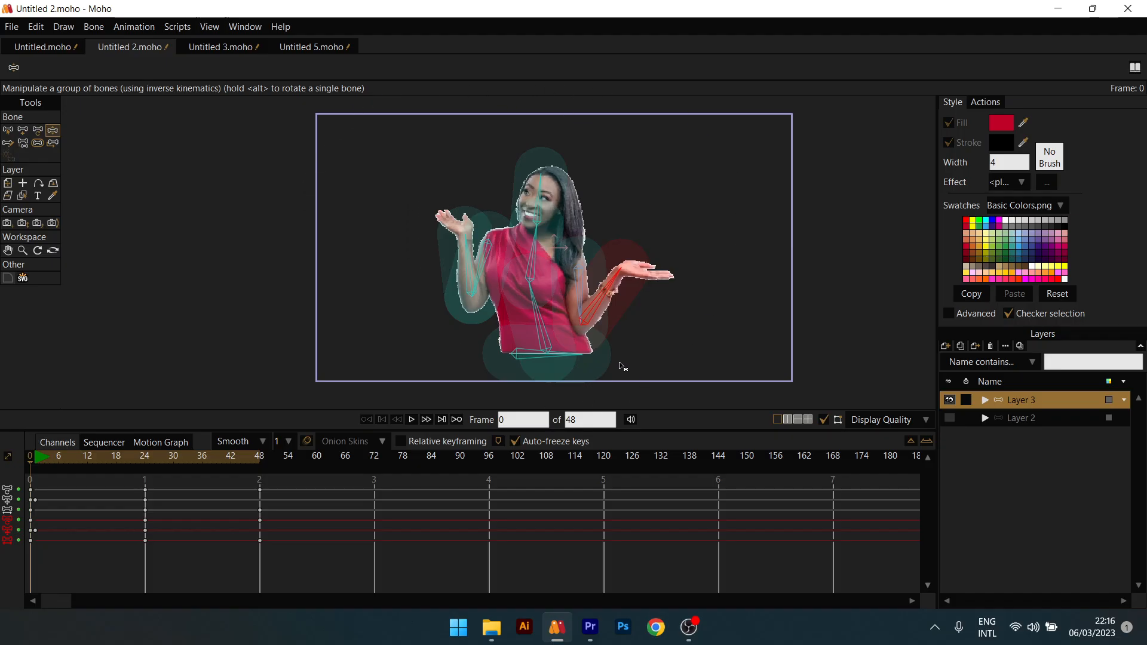
Render a preview of the woman at frame 0, and close the rendered image.
scroll(508, 210, "down", 2)
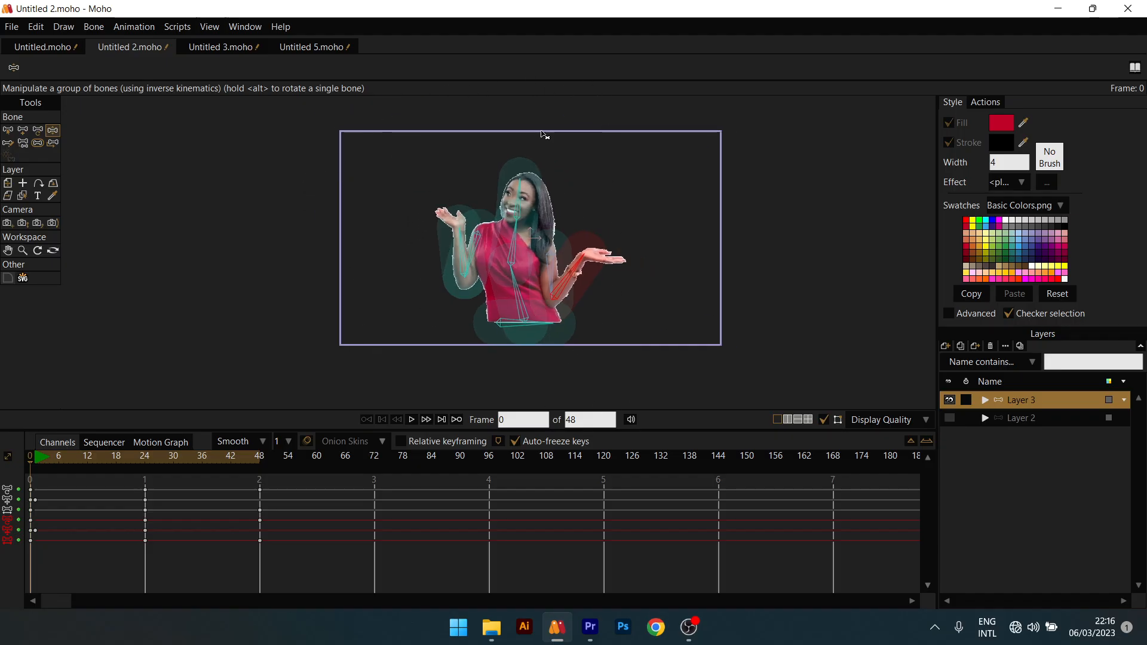
scroll(538, 179, "up", 2)
scroll(385, 299, "down", 2)
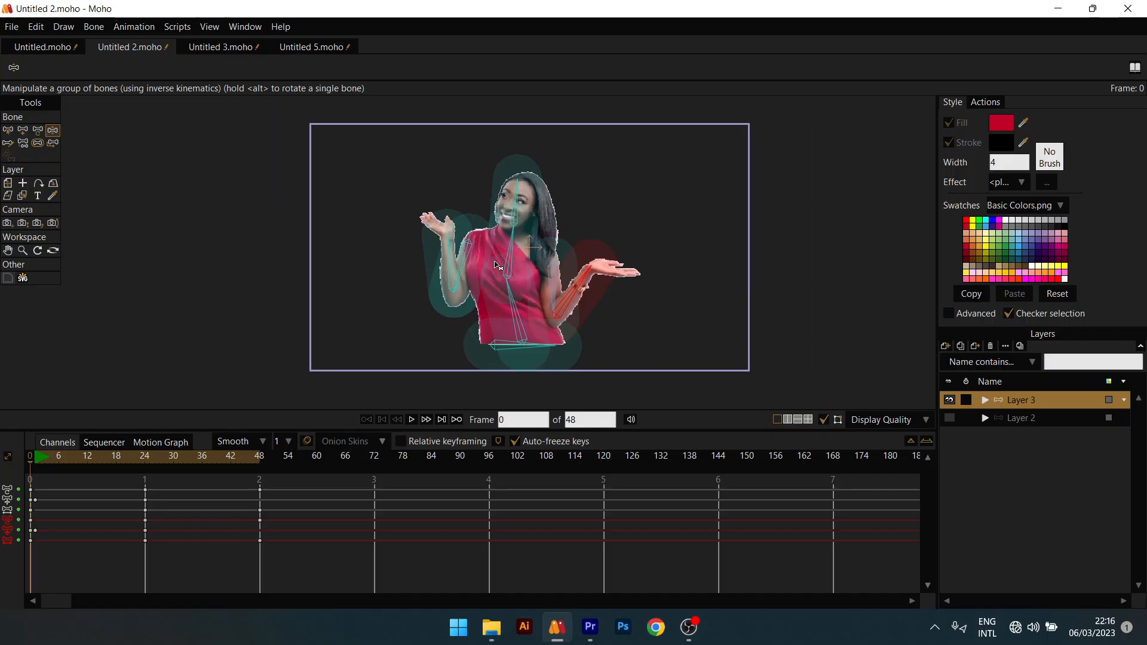
left_click(15, 28)
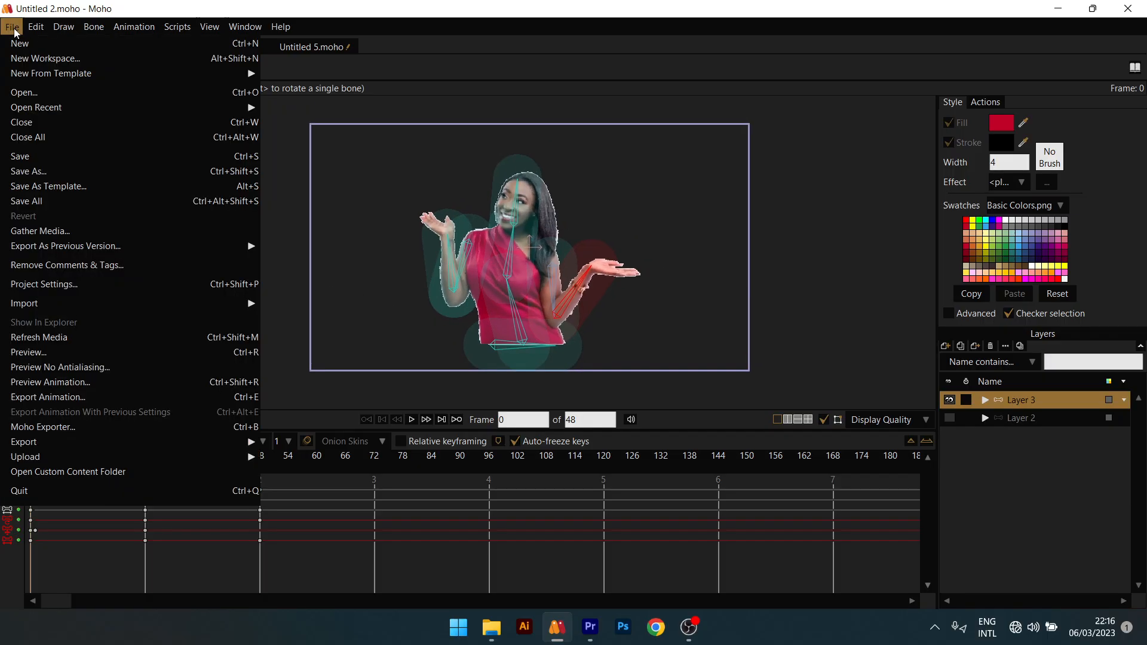
left_click(35, 353)
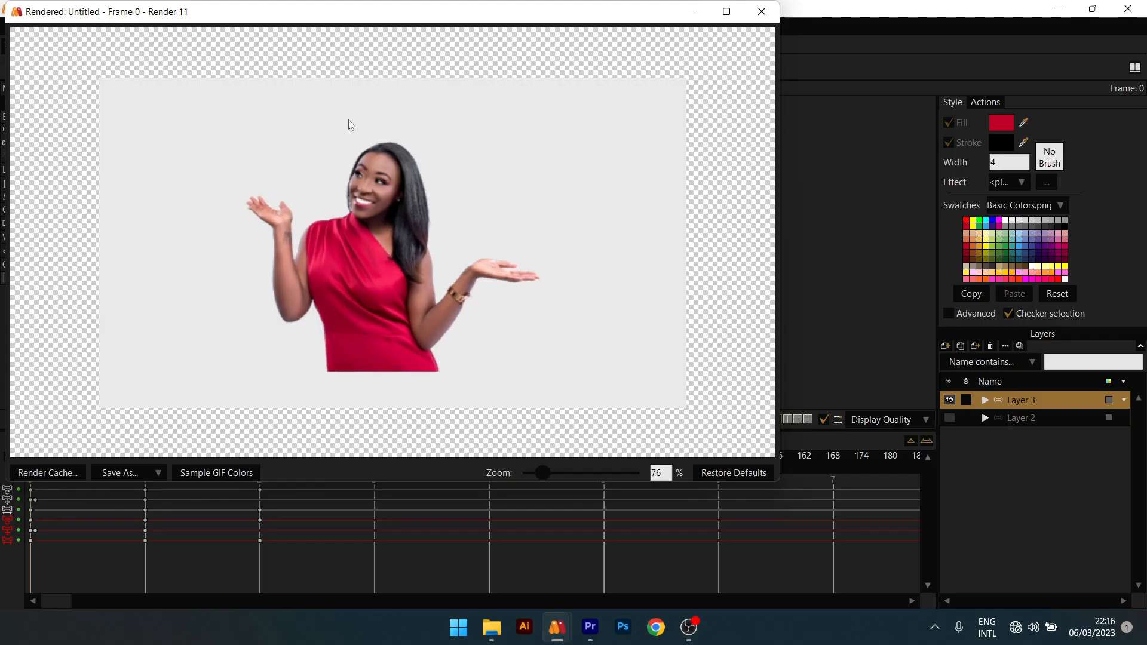
left_click(761, 11)
Go to frame 24 on the timeline and render a preview of that pose.
left_click_drag(70, 454, 145, 461)
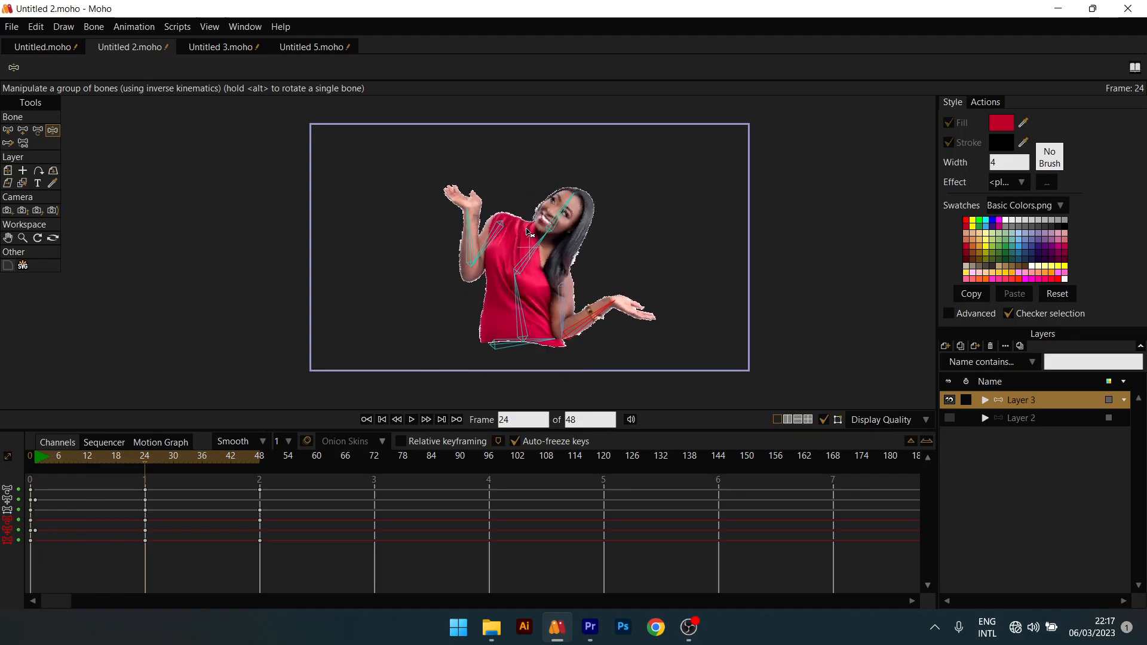
scroll(543, 264, "up", 1)
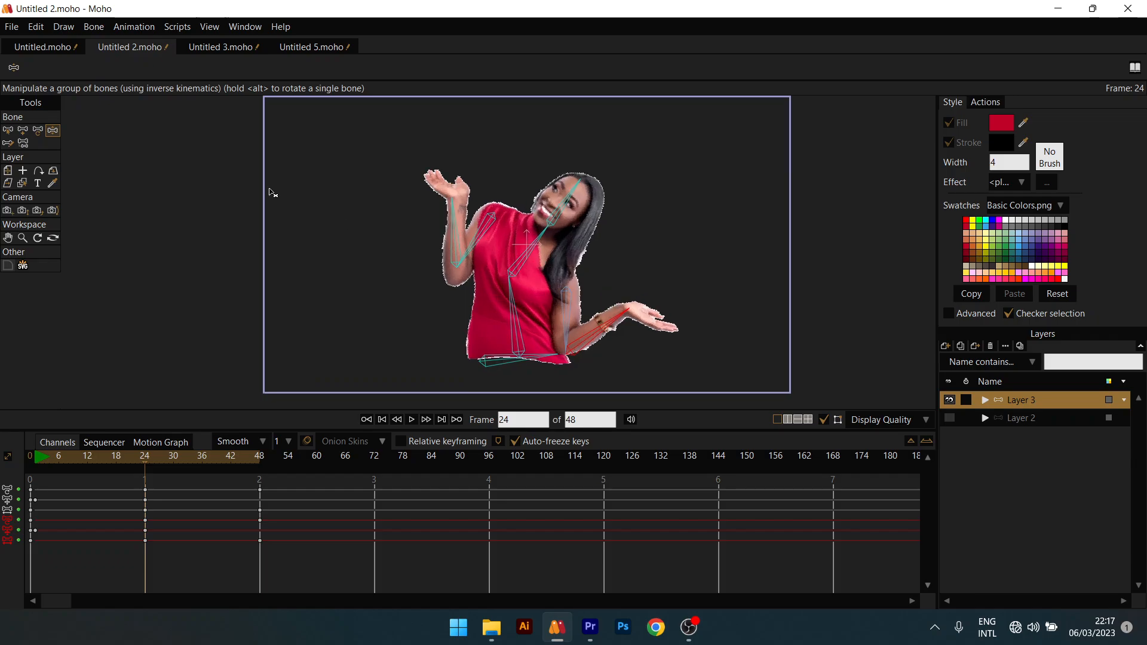
left_click(11, 27)
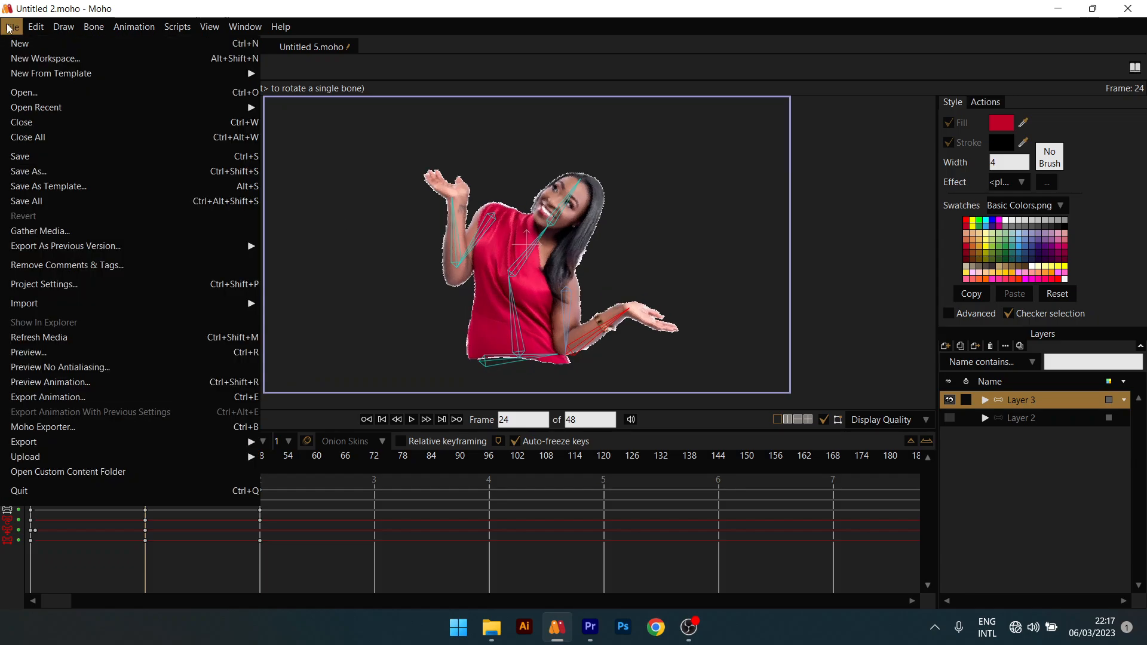
left_click(38, 351)
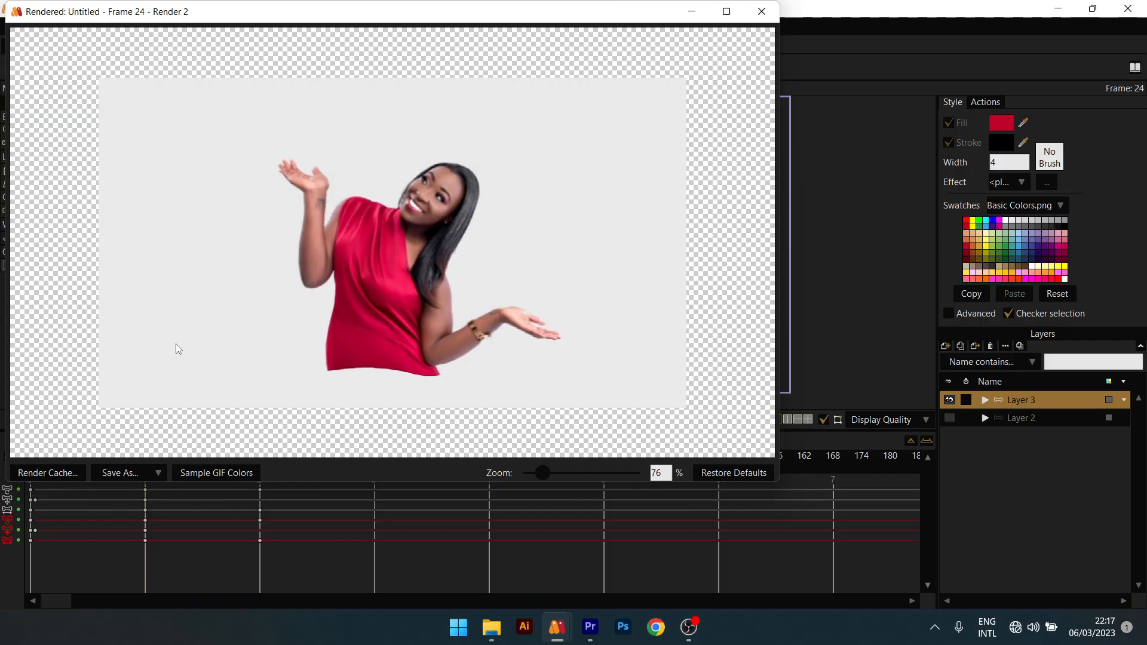
Save the rendered frame as the JPEG image "Untitled - Frame 24.jpg" in the interior-living-room-with-sofa.jpg folder.
left_click(141, 476)
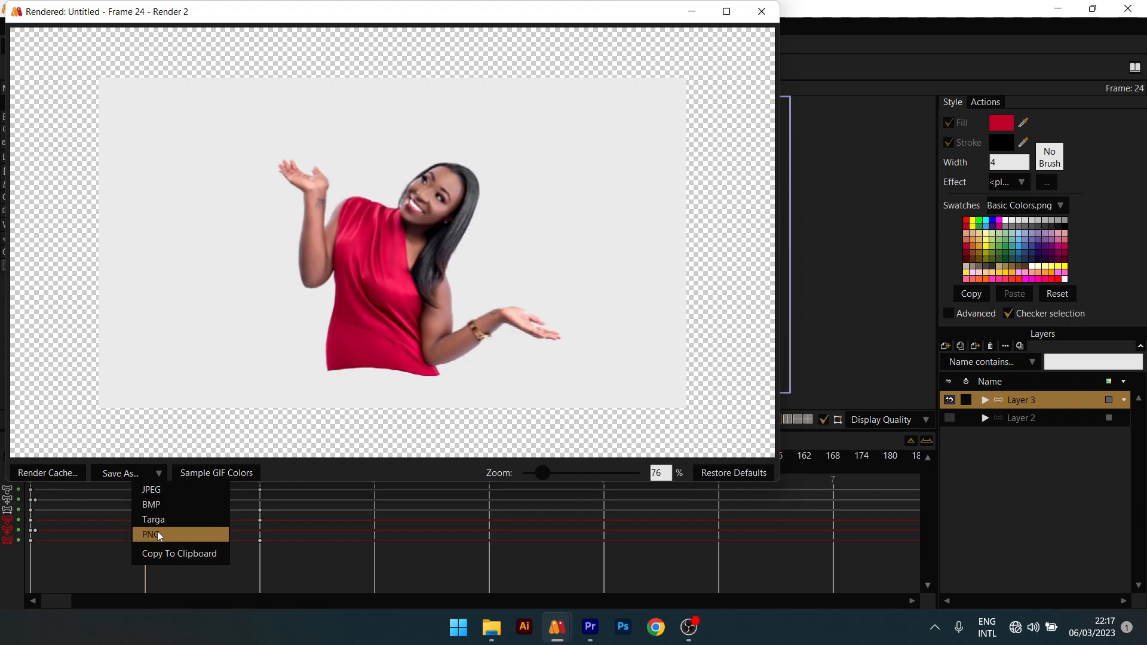
left_click_drag(322, 23, 700, 343)
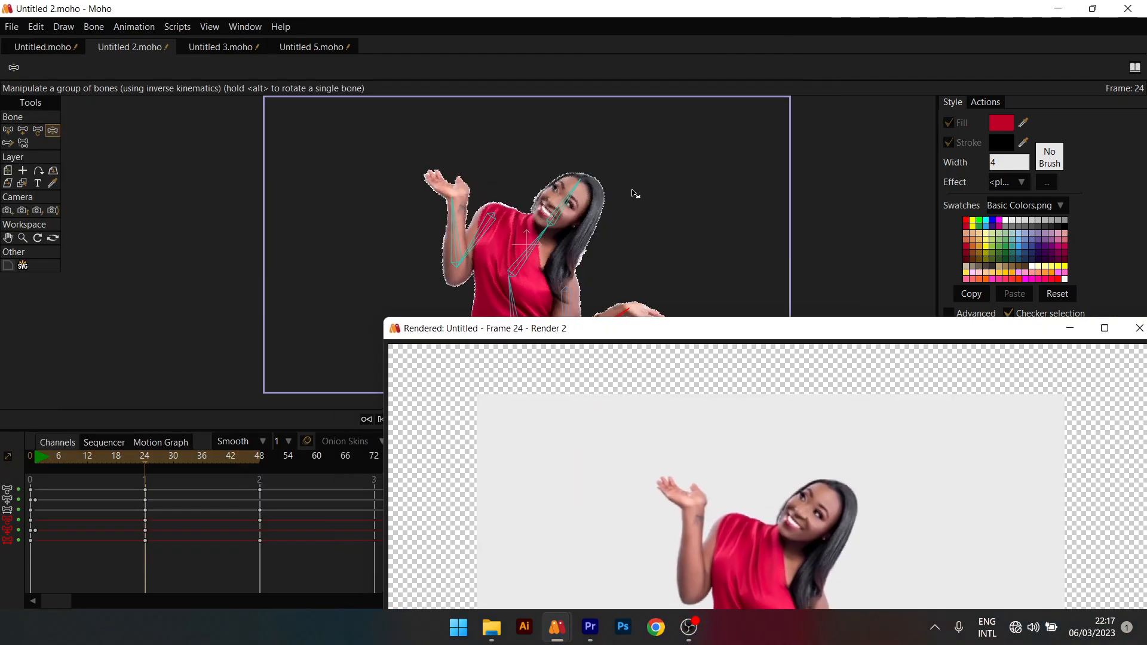
left_click_drag(651, 308, 327, 57)
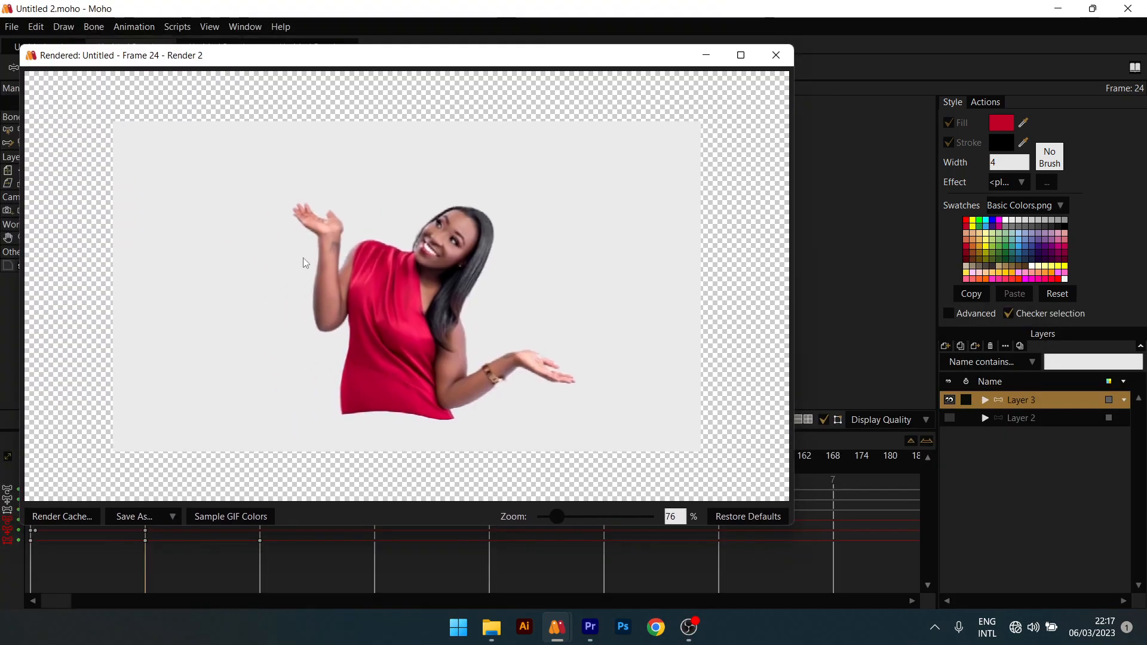
left_click(137, 515)
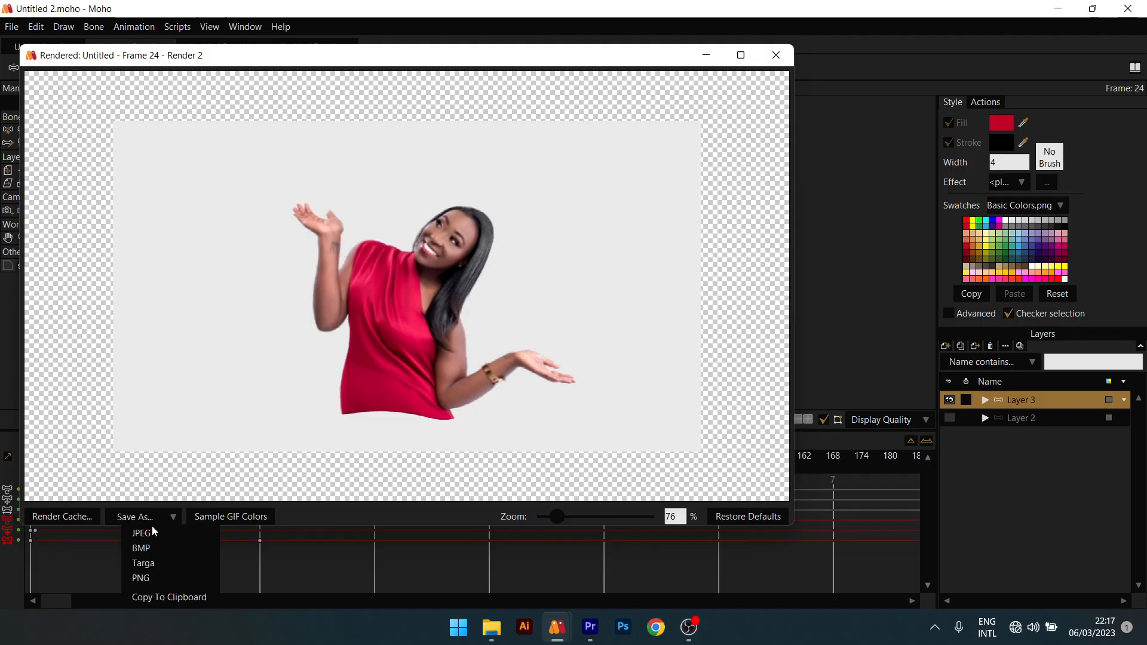
left_click(151, 531)
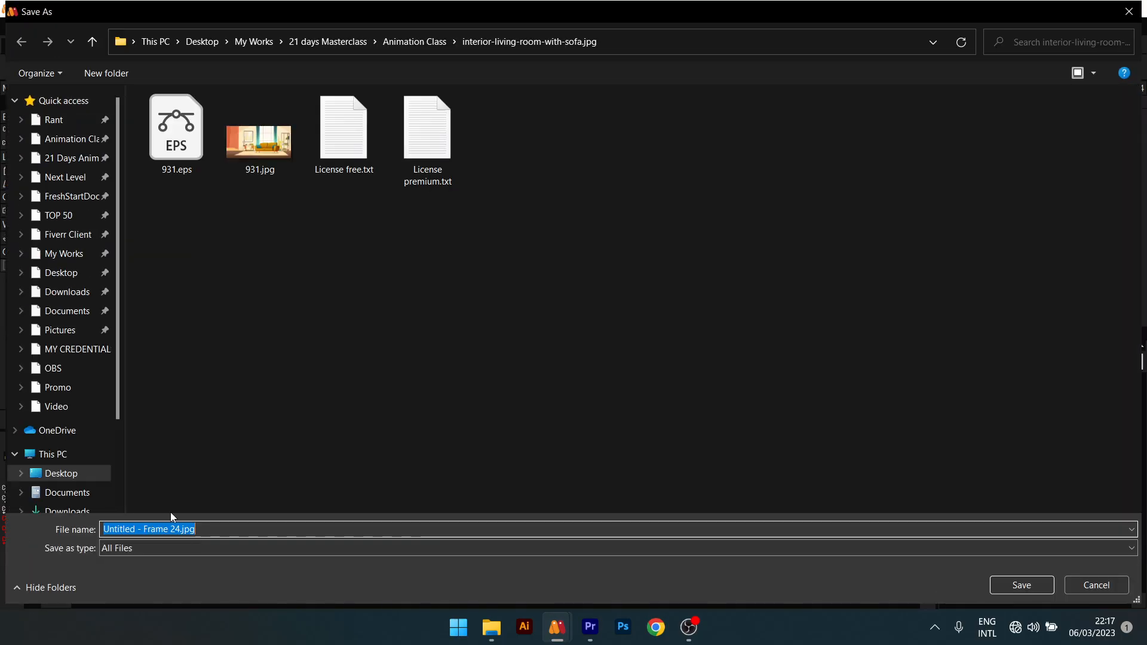
left_click(1023, 586)
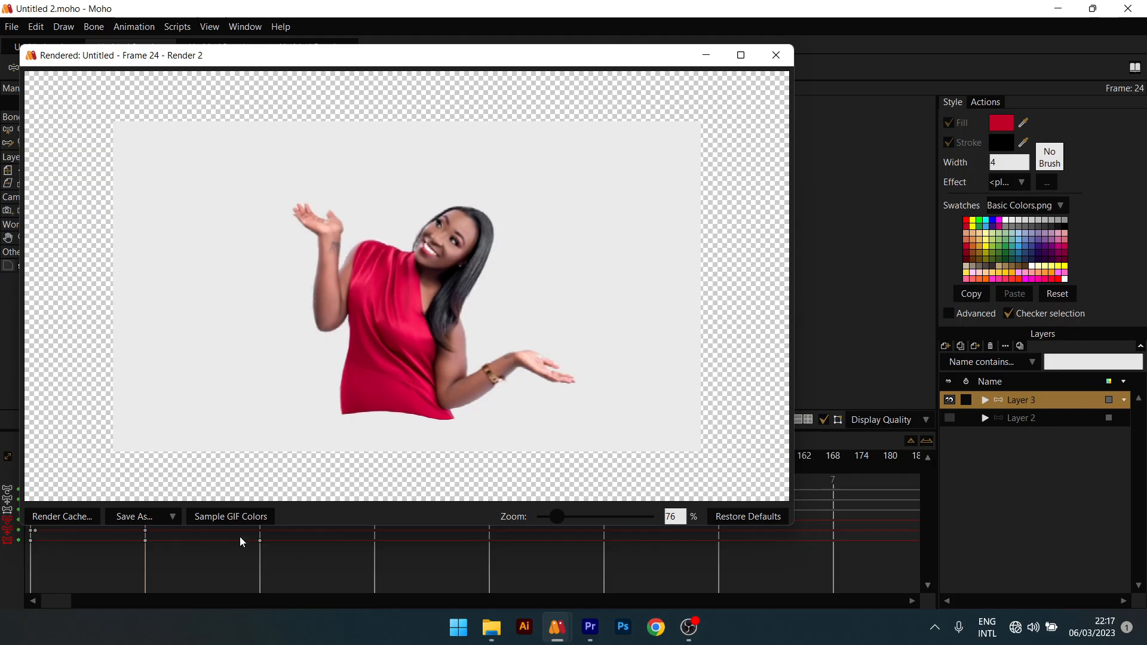
Save the same render as the PNG image "Untitled - Frame 24.png".
left_click(151, 508)
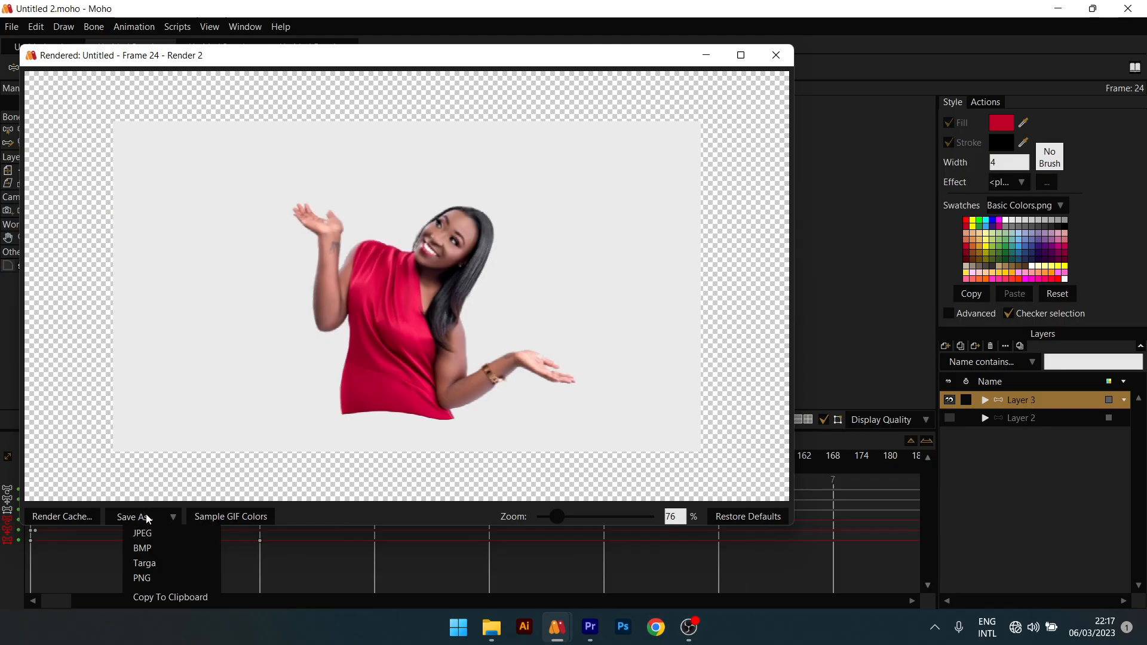
left_click(148, 581)
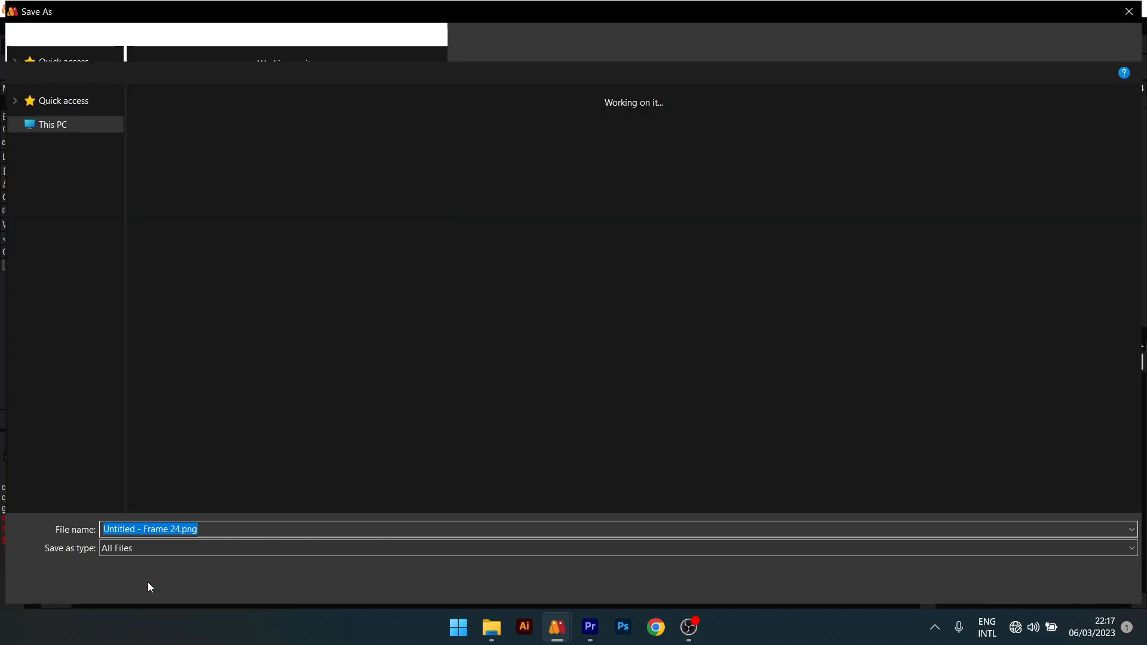
left_click(1035, 589)
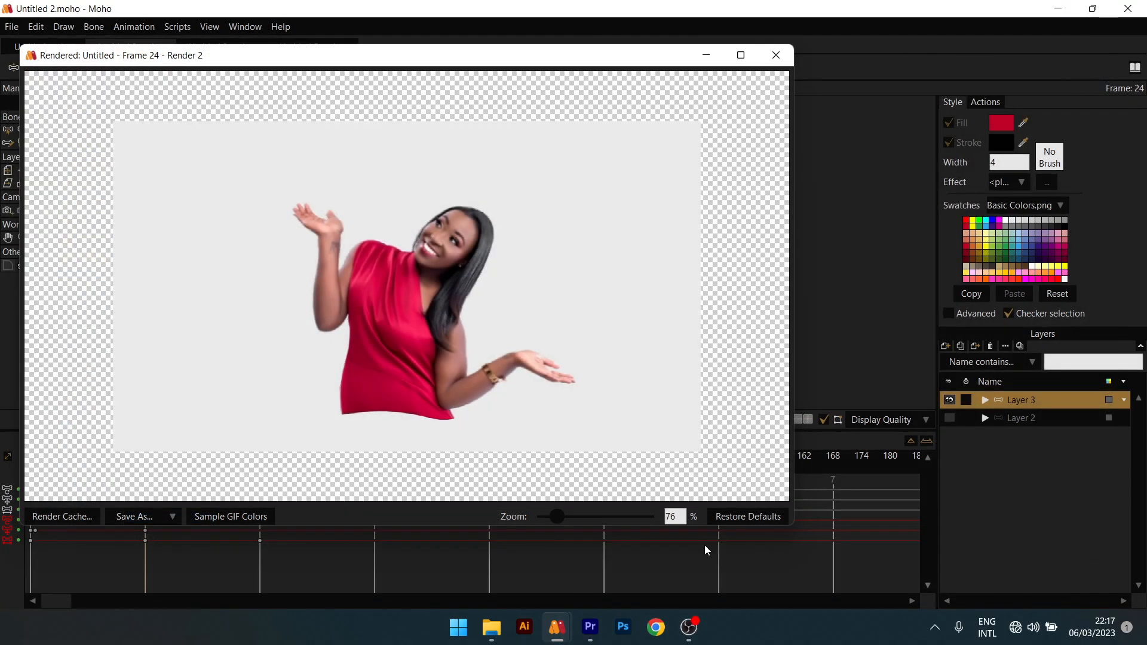
Switch to File Explorer and look for the exported images in the 21 Days Animation Masterclass and Animation Class folders, sorted by date modified.
left_click(491, 626)
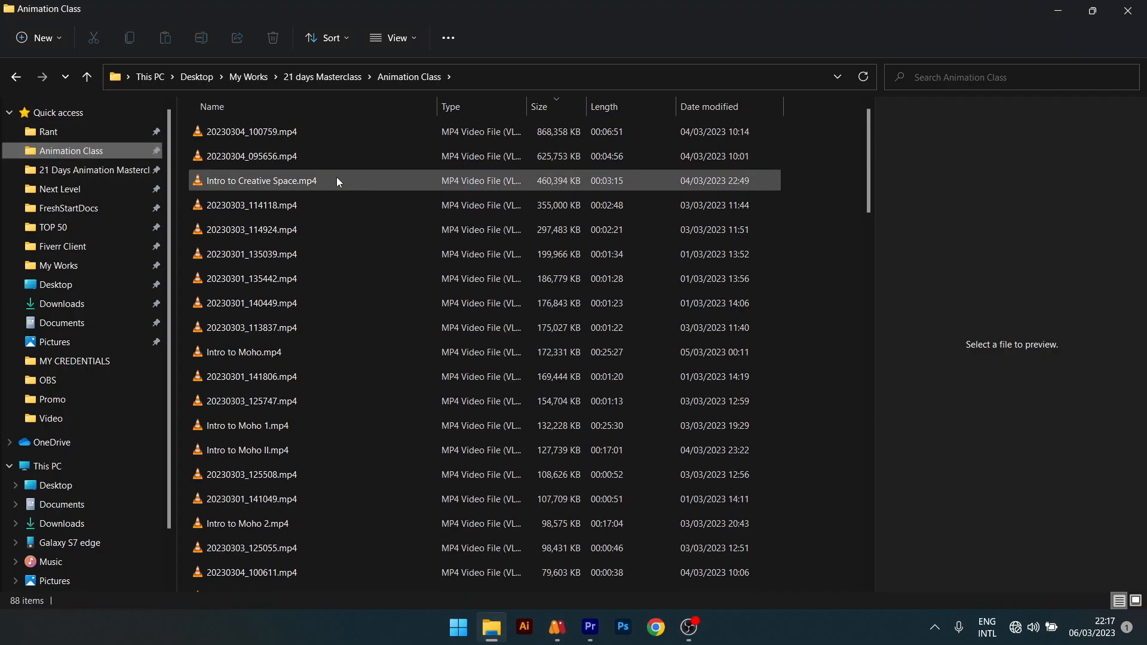
left_click(78, 169)
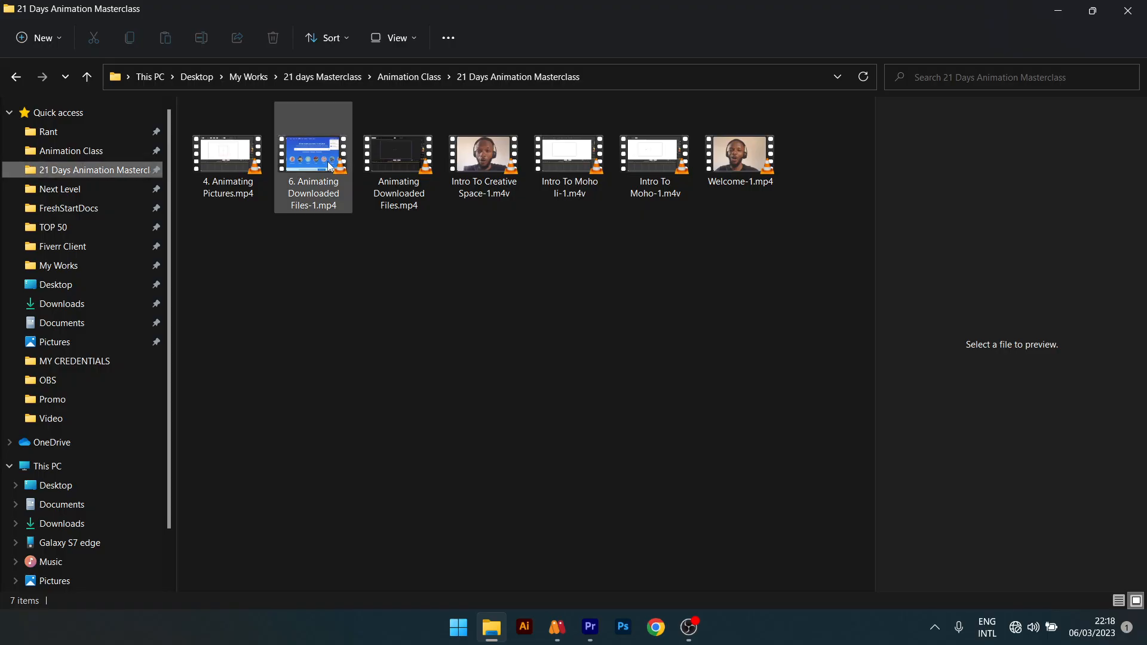
key("alt+Left")
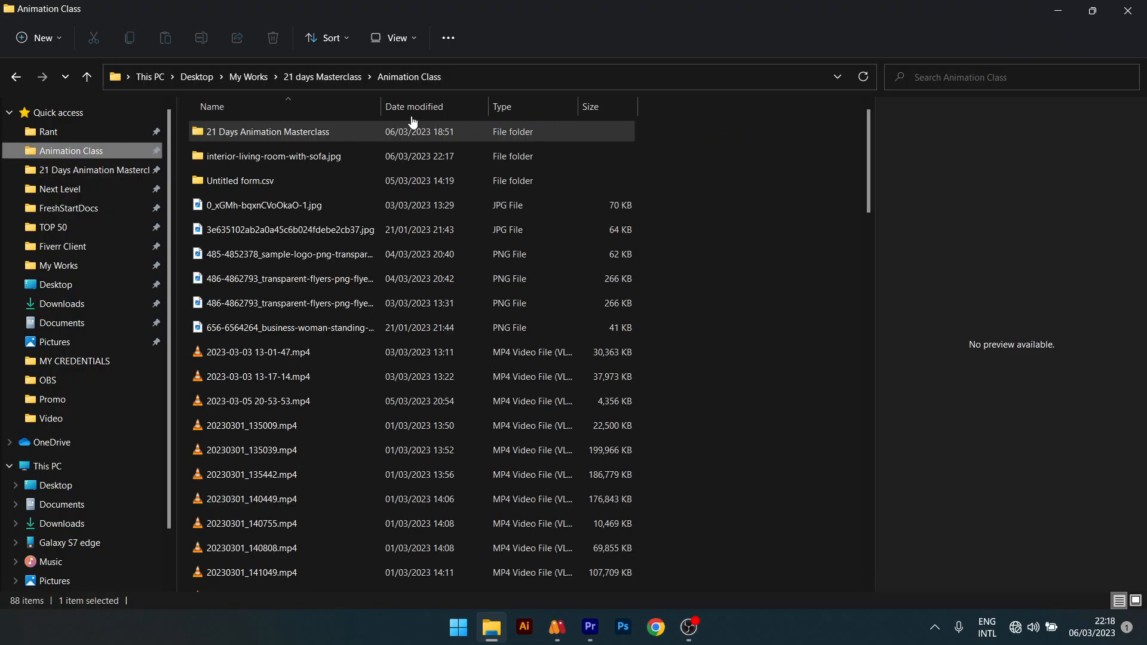
scroll(281, 130, "up", 20)
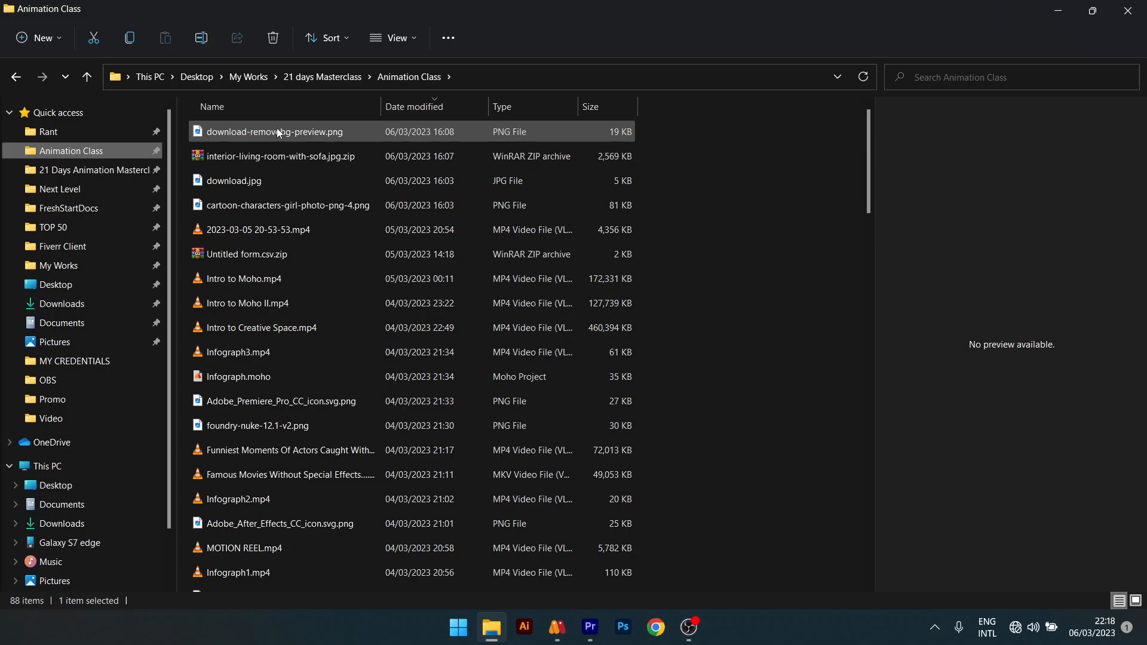
left_click(277, 128)
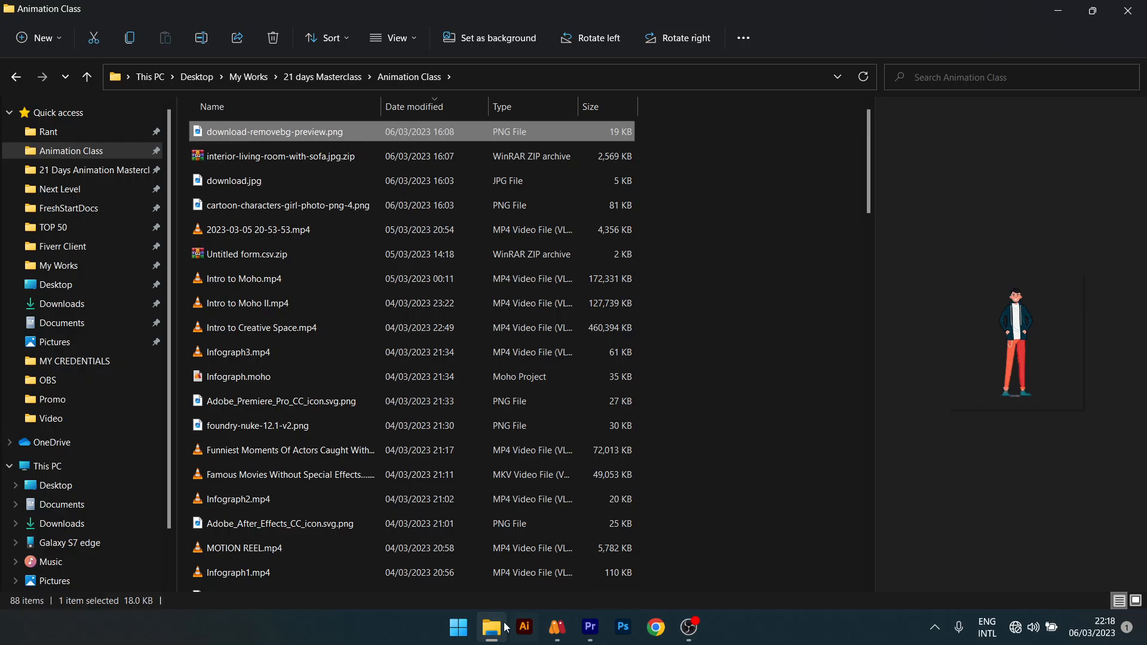
Return to the render in Moho and check which folder the JPEG save dialog uses, without saving again.
left_click(556, 627)
left_click(556, 587)
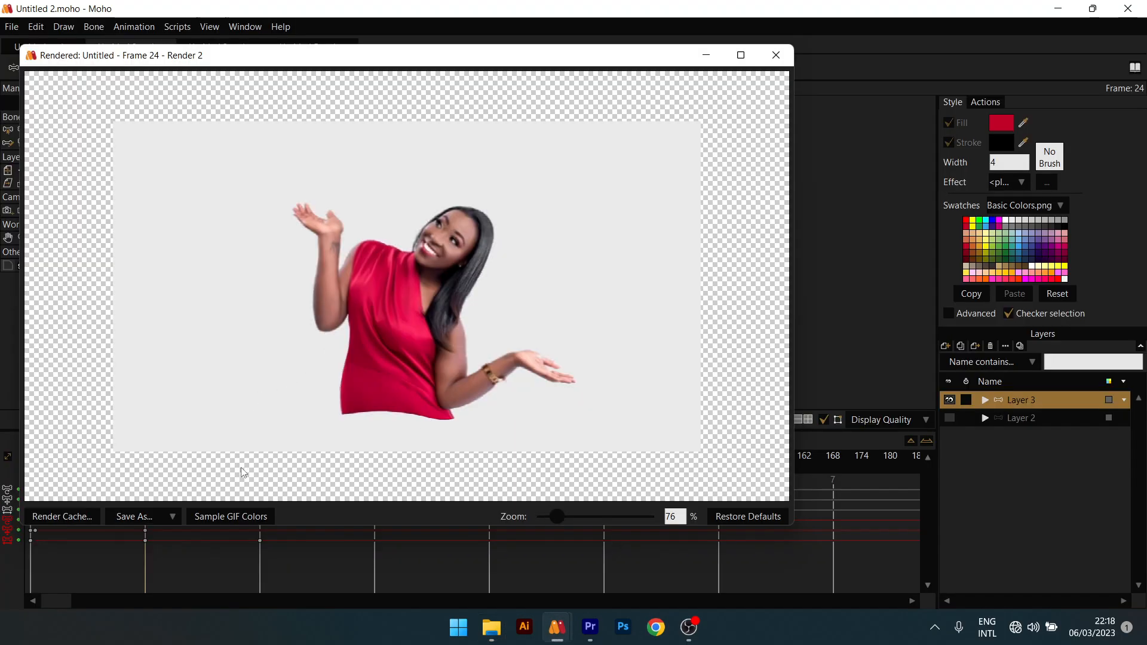
left_click(135, 518)
left_click(155, 528)
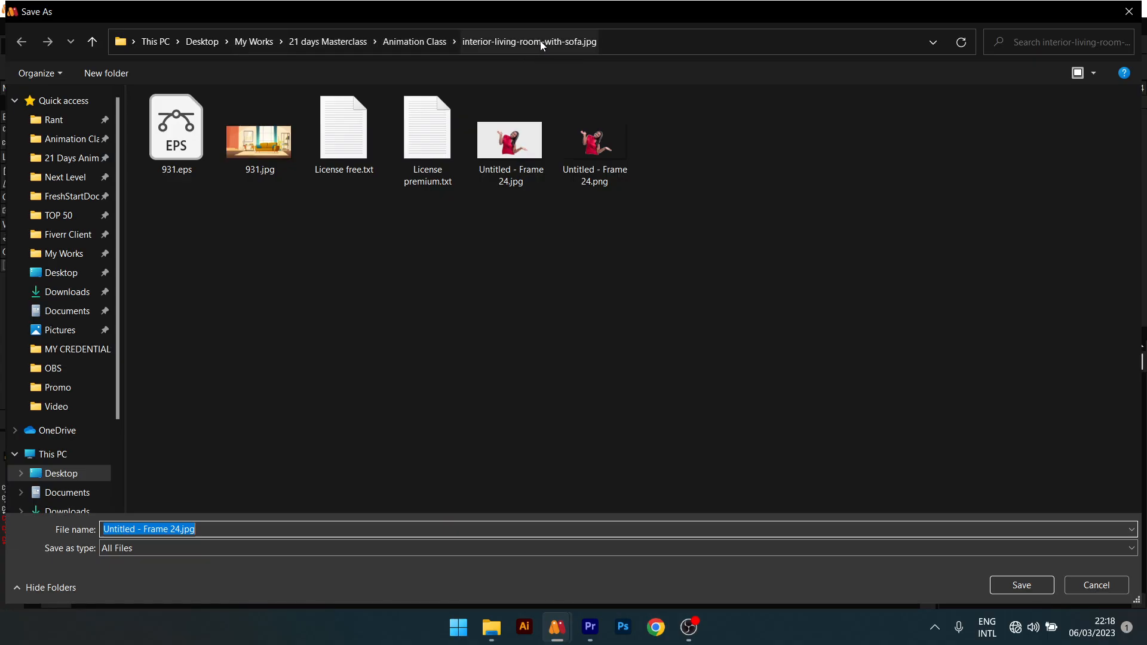
left_click(1115, 591)
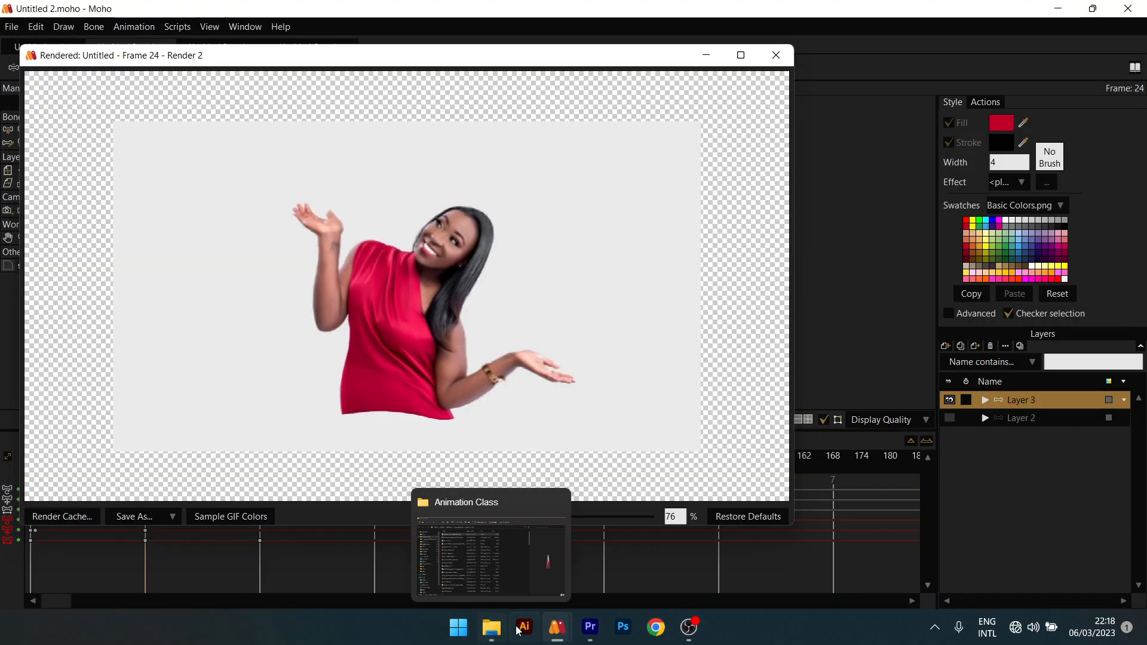
Switch to File Explorer and open the interior-living-room-with-sofa.jpg folder inside Animation Class.
left_click(491, 627)
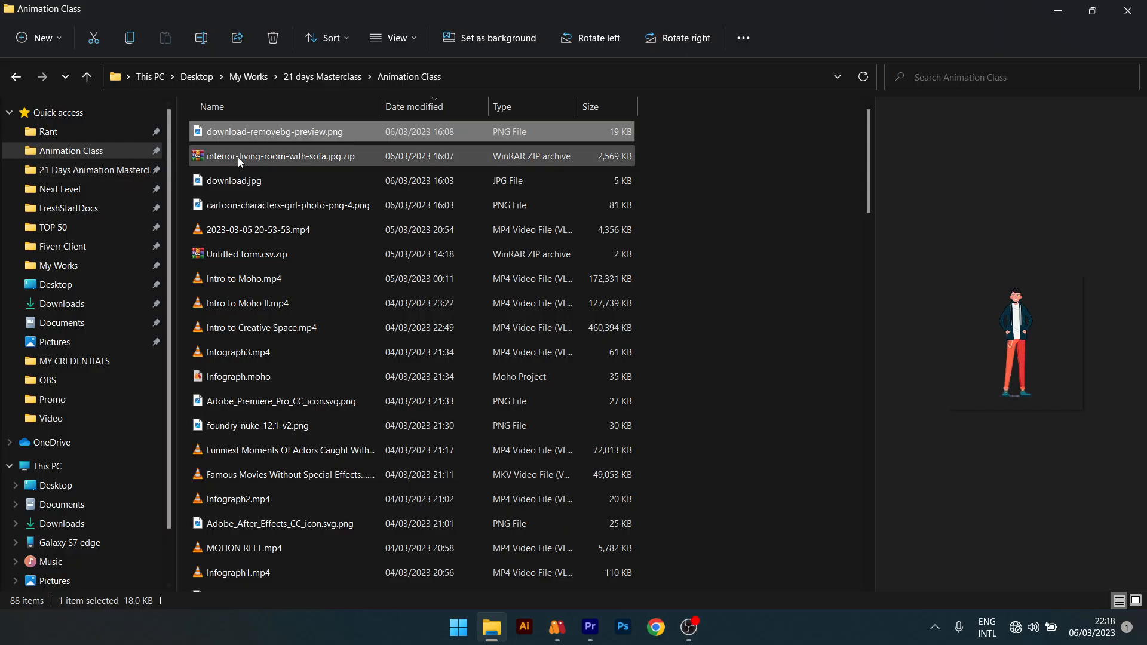
left_click(851, 198)
left_click_drag(870, 177, 865, 582)
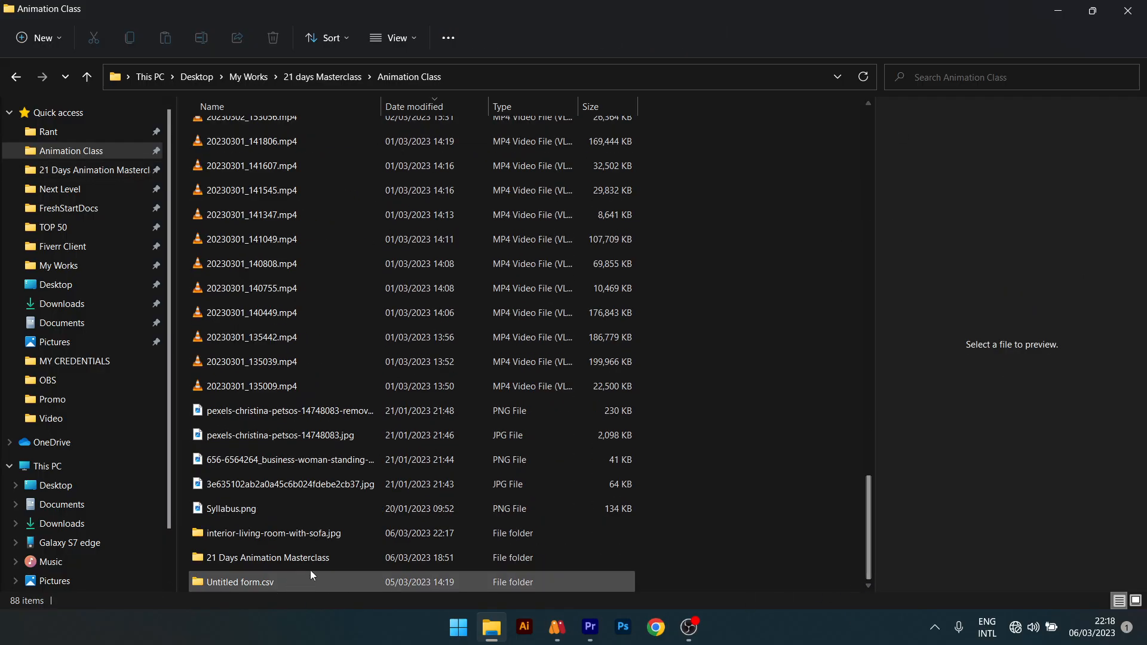
double_click(316, 533)
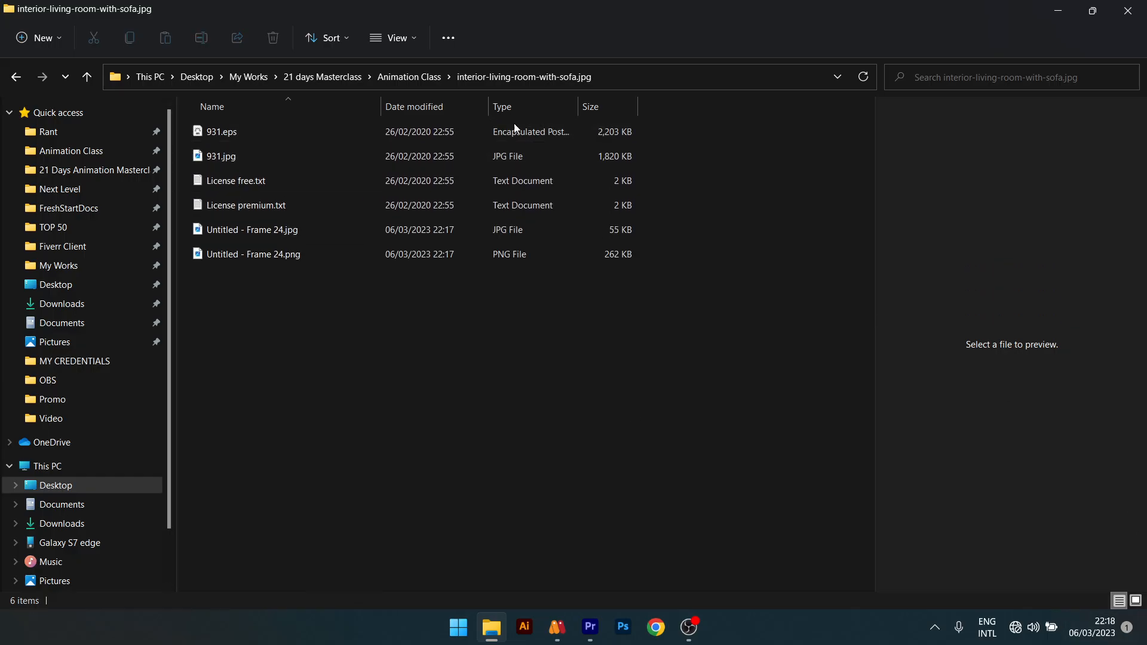
Sort the folder by date modified and compare the exported Frame 24 PNG and JPG in an enlarged preview.
left_click(435, 100)
left_click(234, 133)
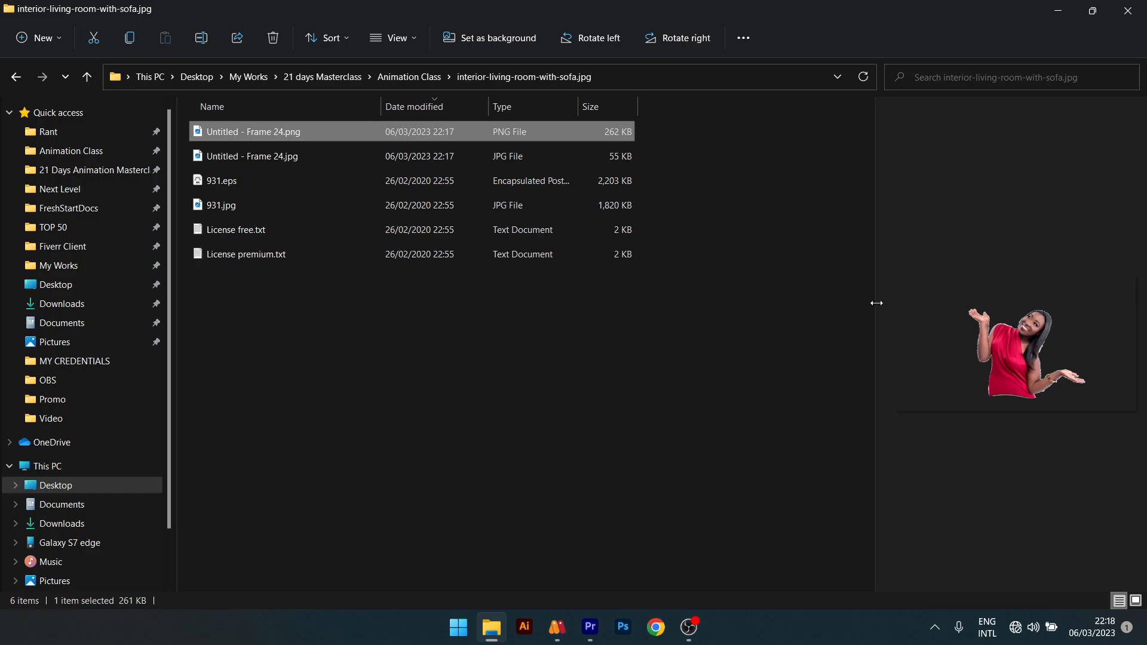
left_click_drag(876, 303, 634, 305)
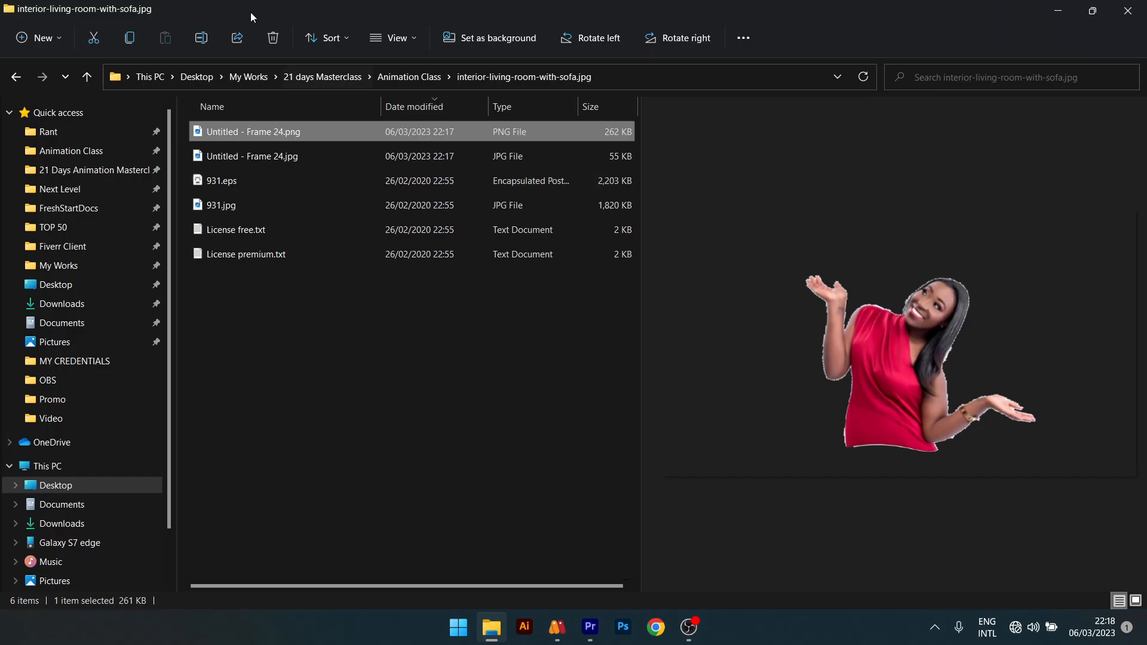
left_click(275, 157)
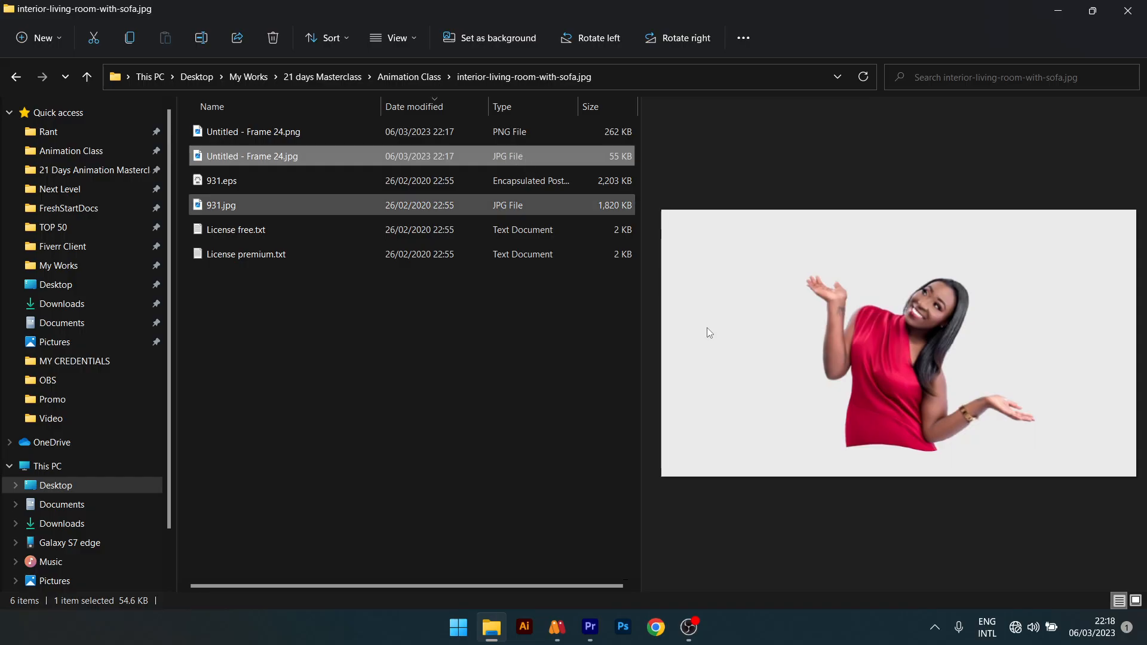
Switch back to Moho and close the frame 24 render to return to the rigged character.
left_click(556, 628)
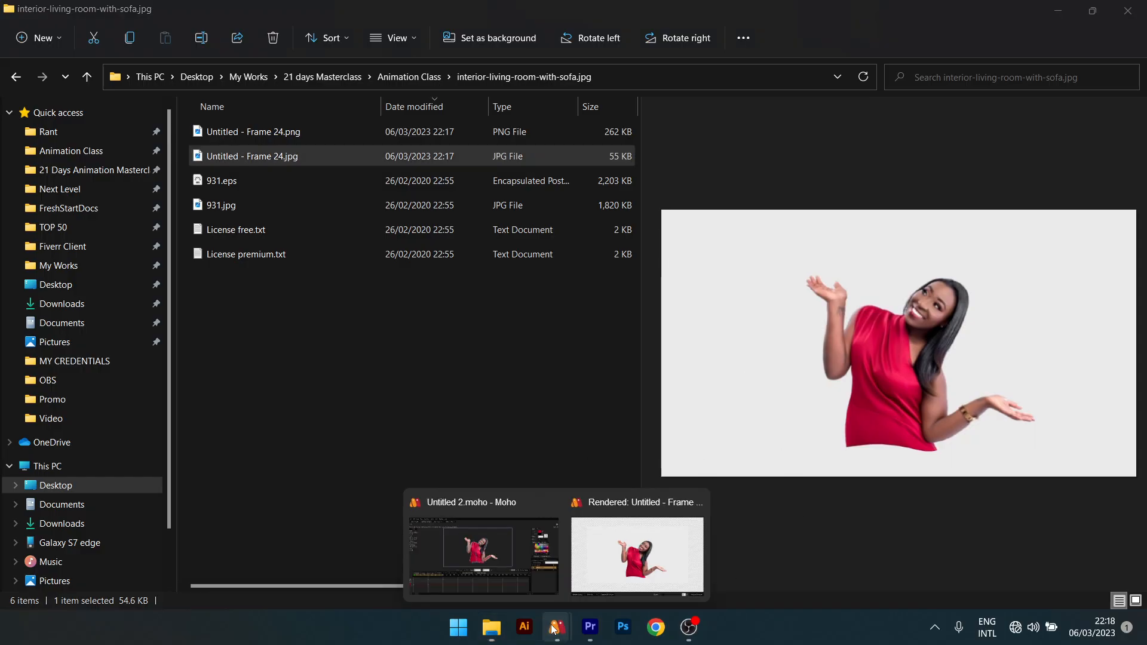
left_click(602, 542)
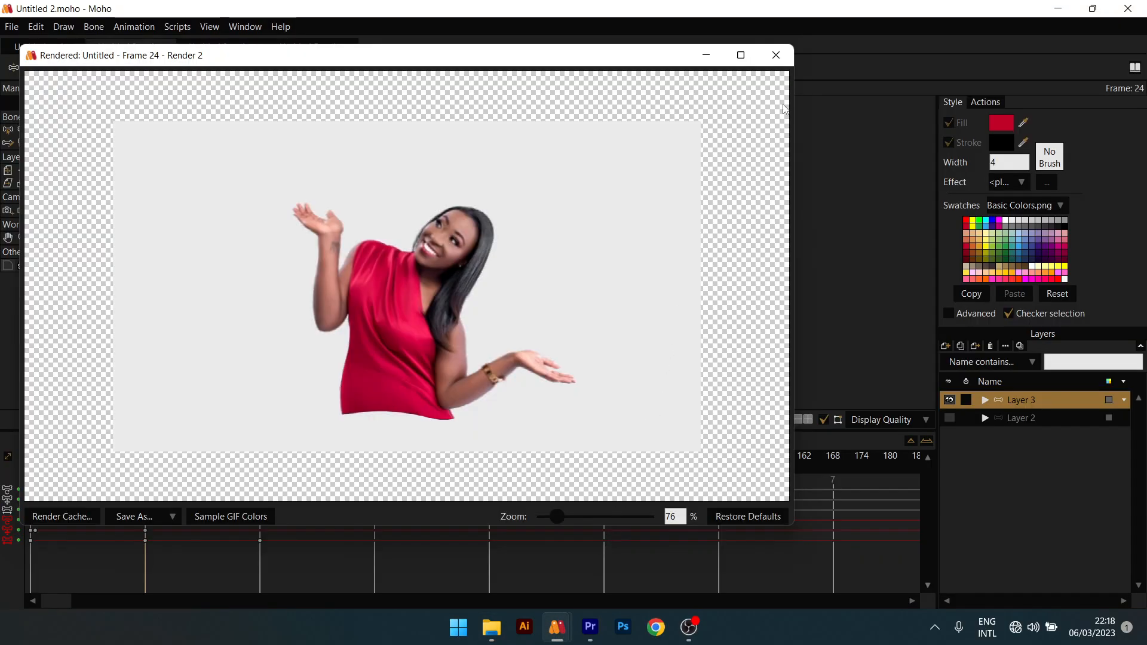
left_click(775, 54)
scroll(471, 216, "down", 1)
left_click_drag(475, 217, 485, 197)
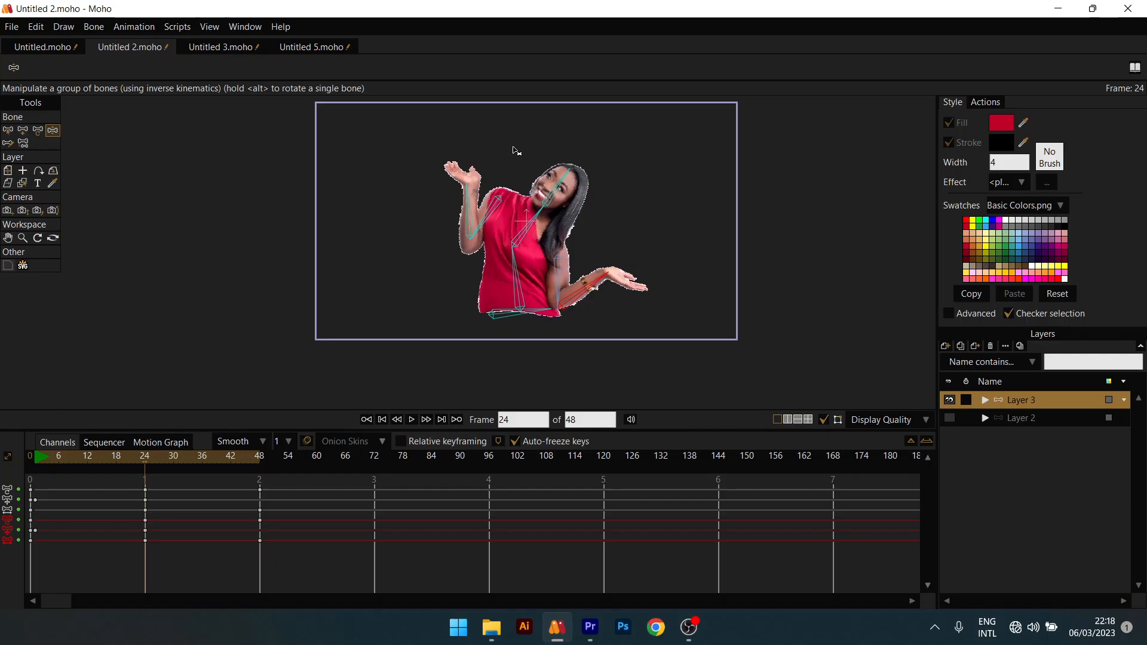
scroll(520, 191, "up", 2)
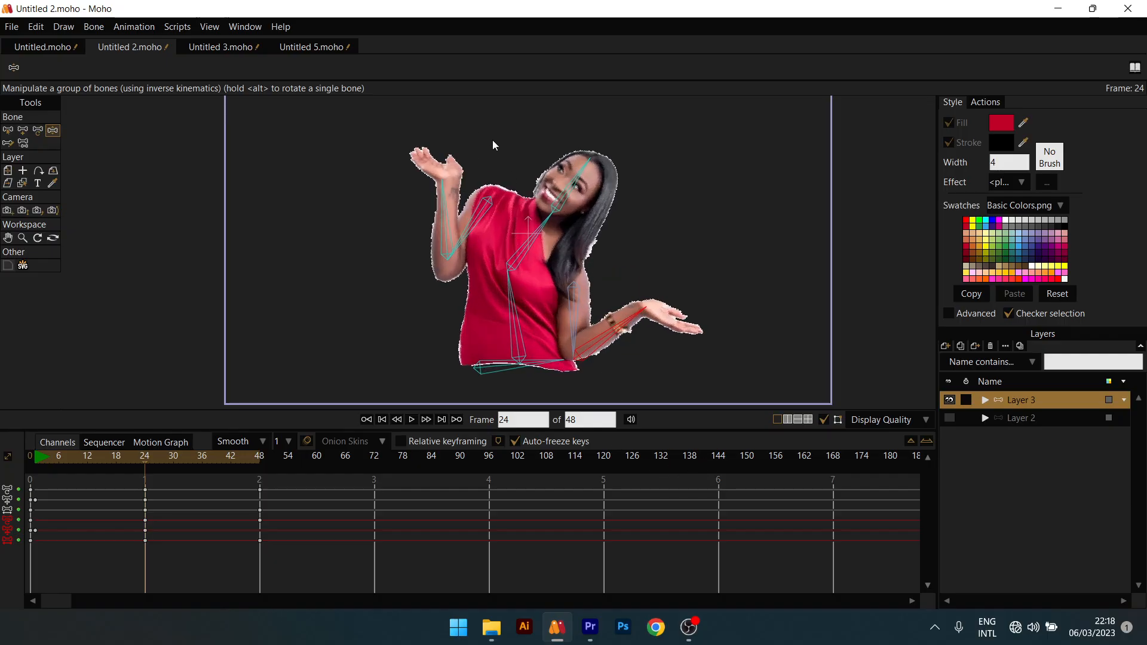
Scrub the character animation along the timeline to frame 48 with the whole project frame in view.
left_click_drag(475, 175, 457, 201)
scroll(483, 209, "down", 2)
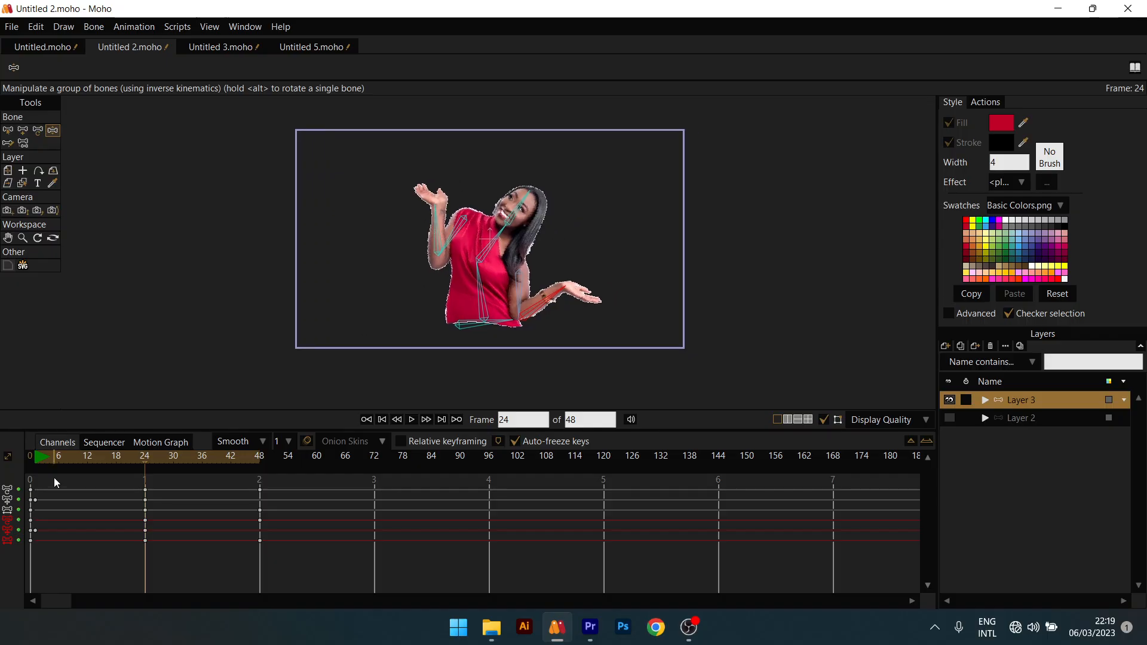
left_click_drag(38, 463, 258, 483)
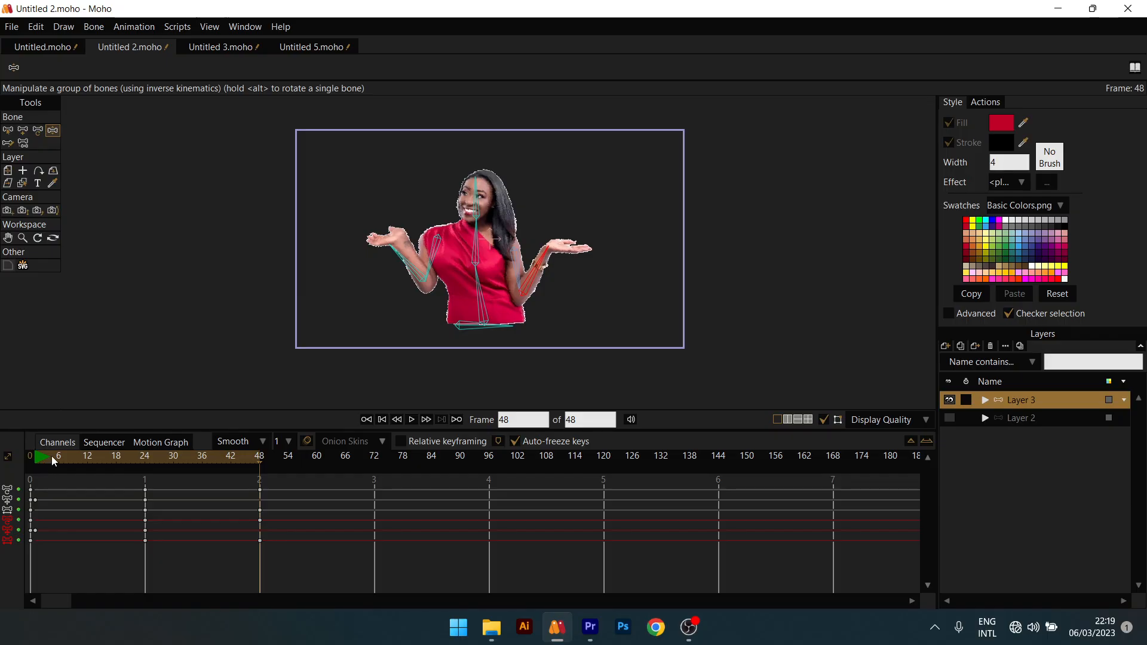
Extend the animation's end frame to 169 and play back the longer range.
left_click(837, 457, "alt")
left_click_drag(49, 459, 77, 459)
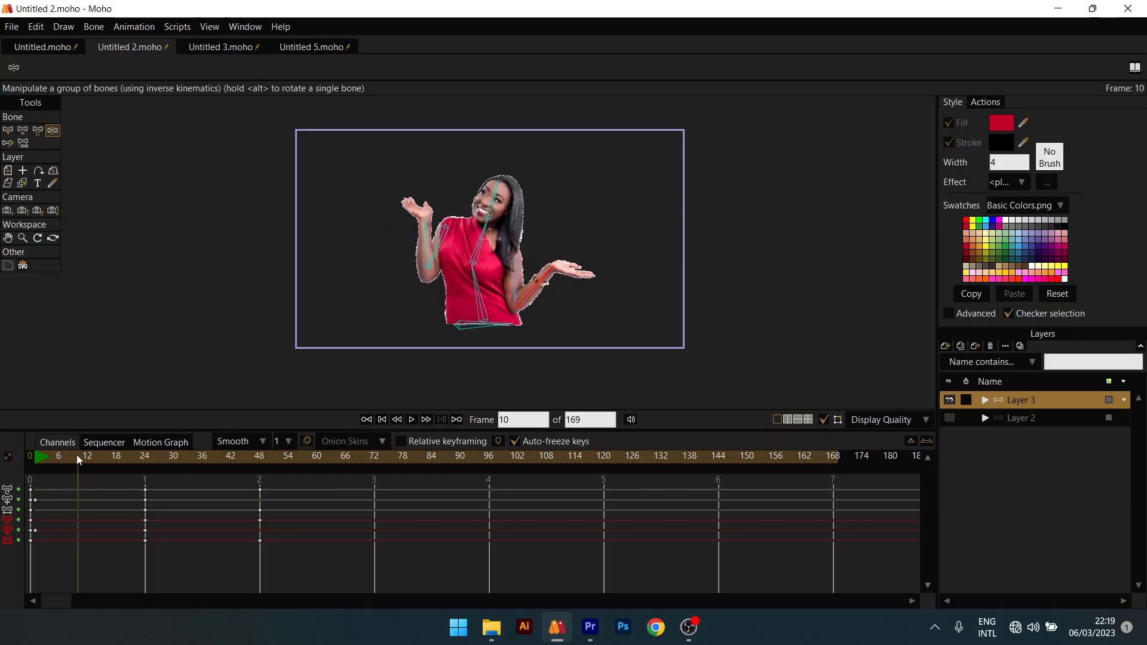
left_click(411, 419)
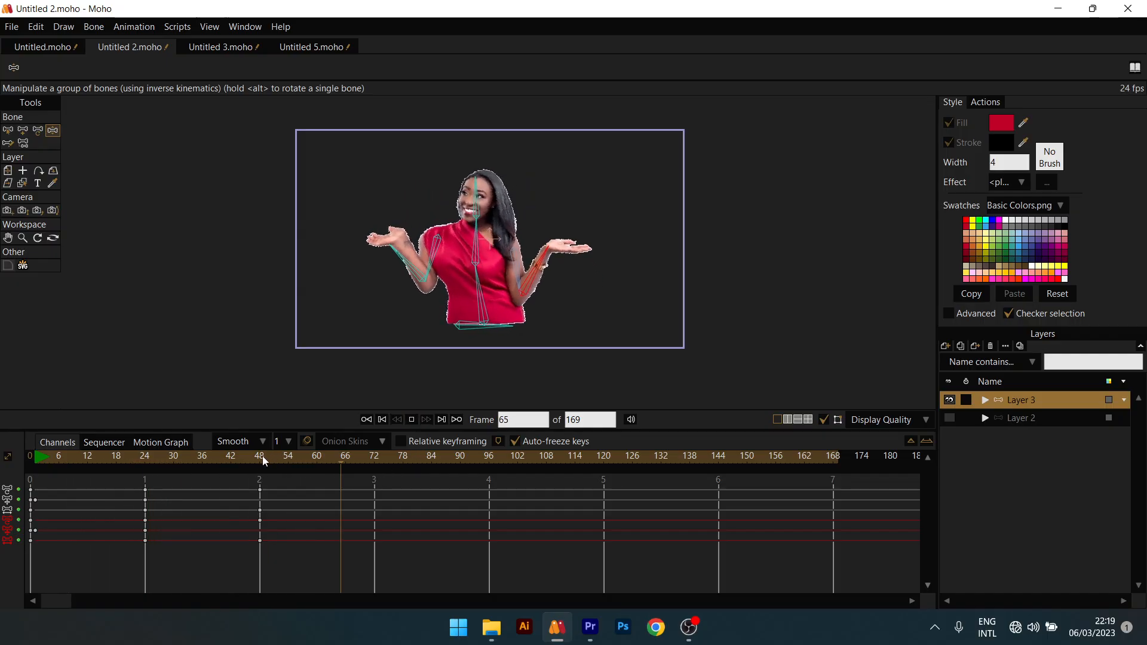
key("space")
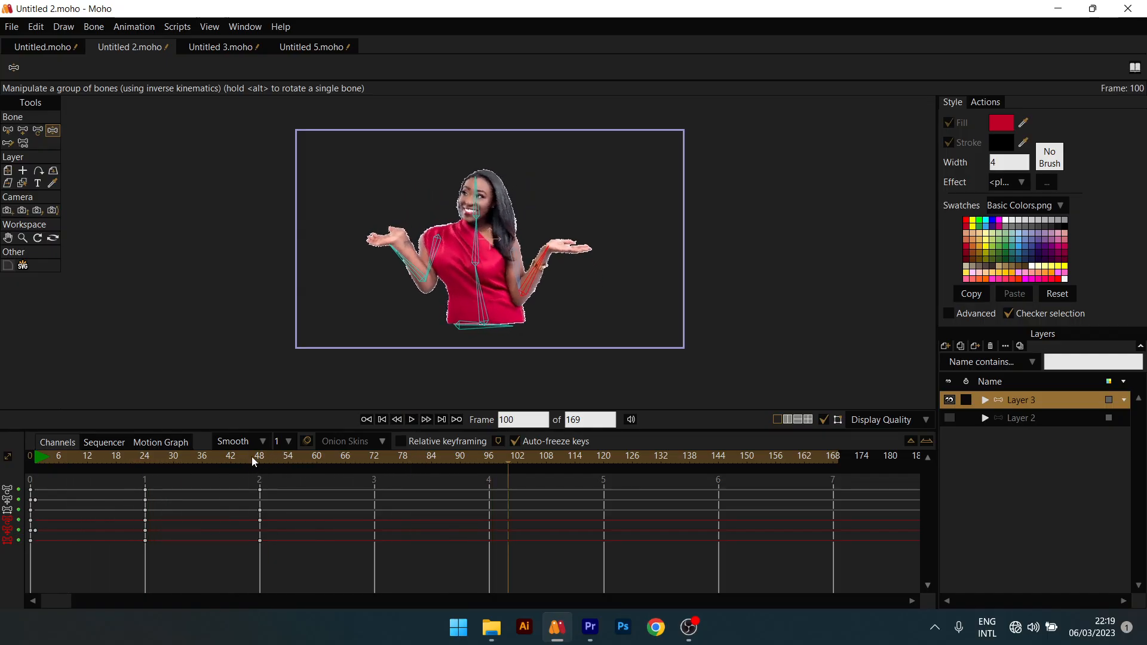
key("space")
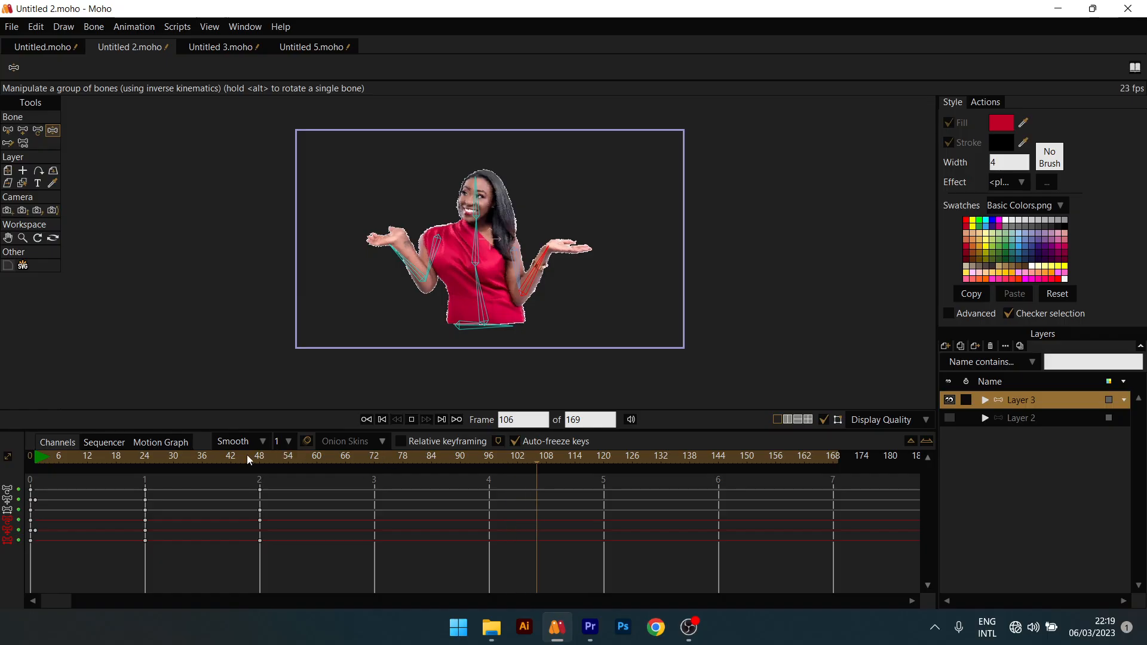
key("space")
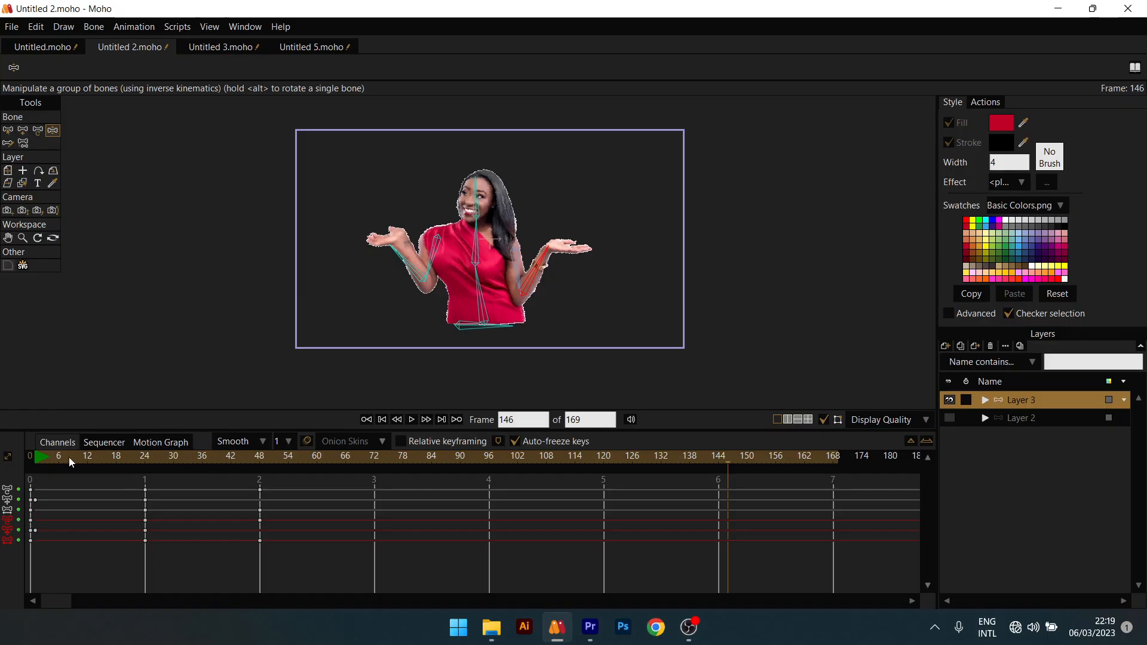
Set the animation's end frame to 48 and play back the shortened range.
left_click(259, 460, "alt")
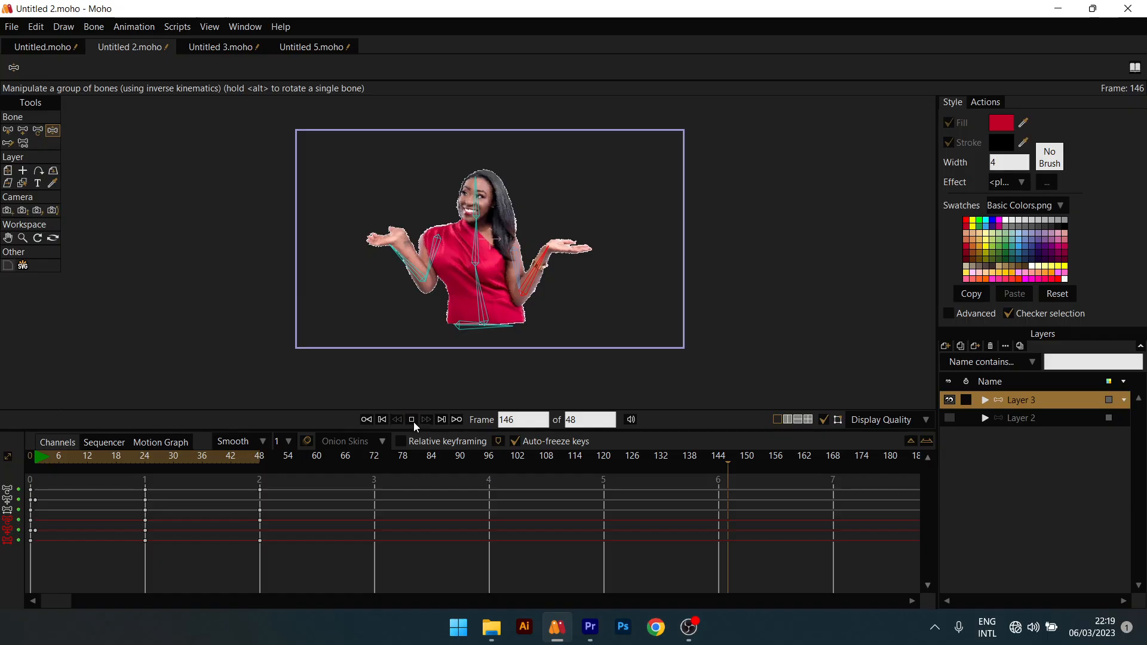
left_click(414, 422)
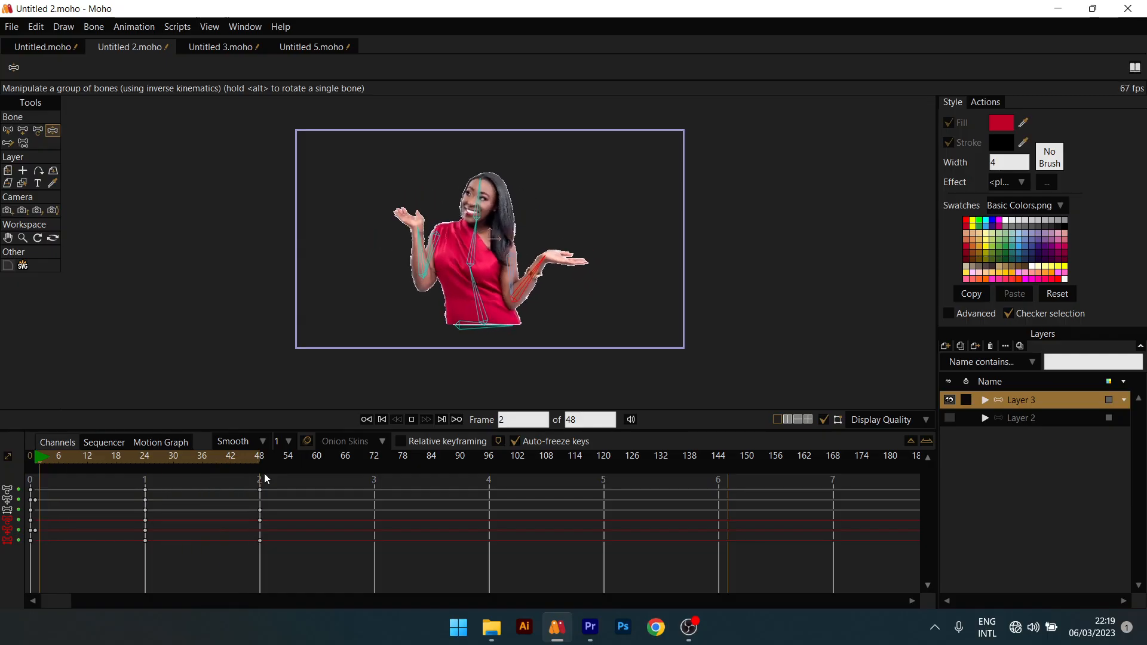
key("space")
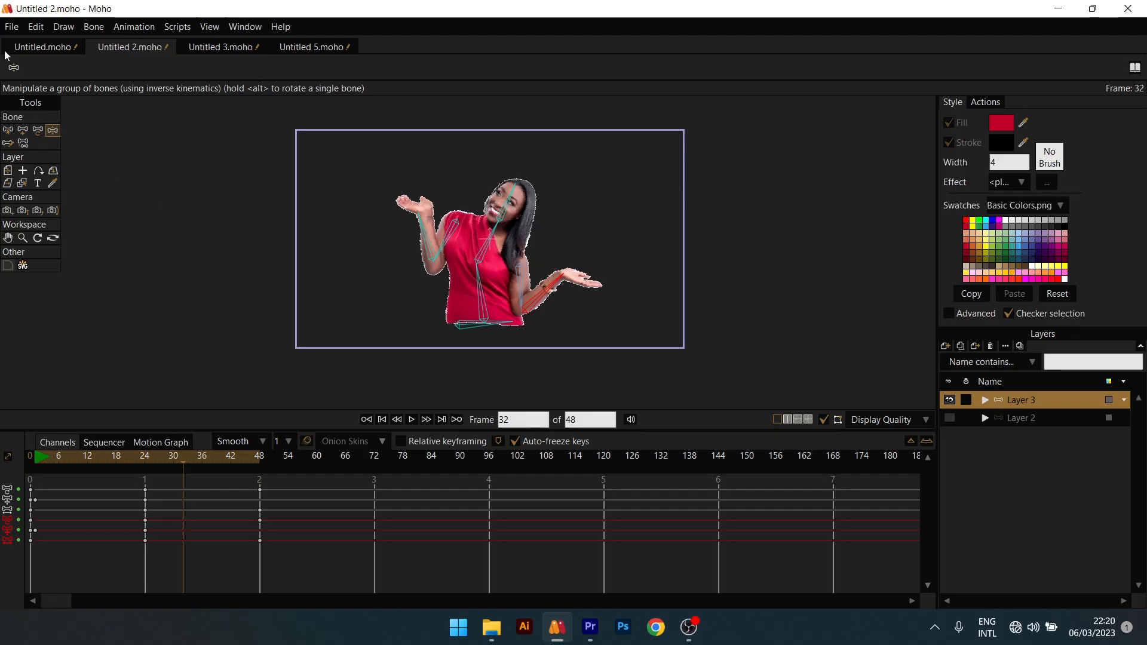
Open the Export Animation settings for frames 1 to 48 and choose MP4 as the output format.
left_click(11, 27)
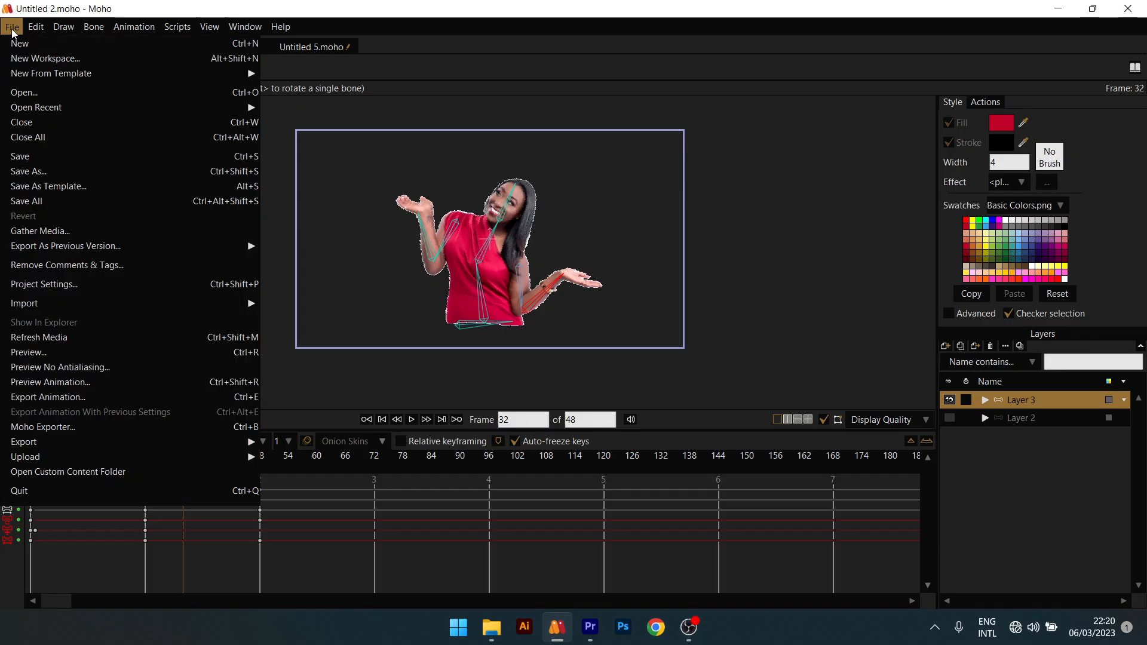
left_click(37, 394)
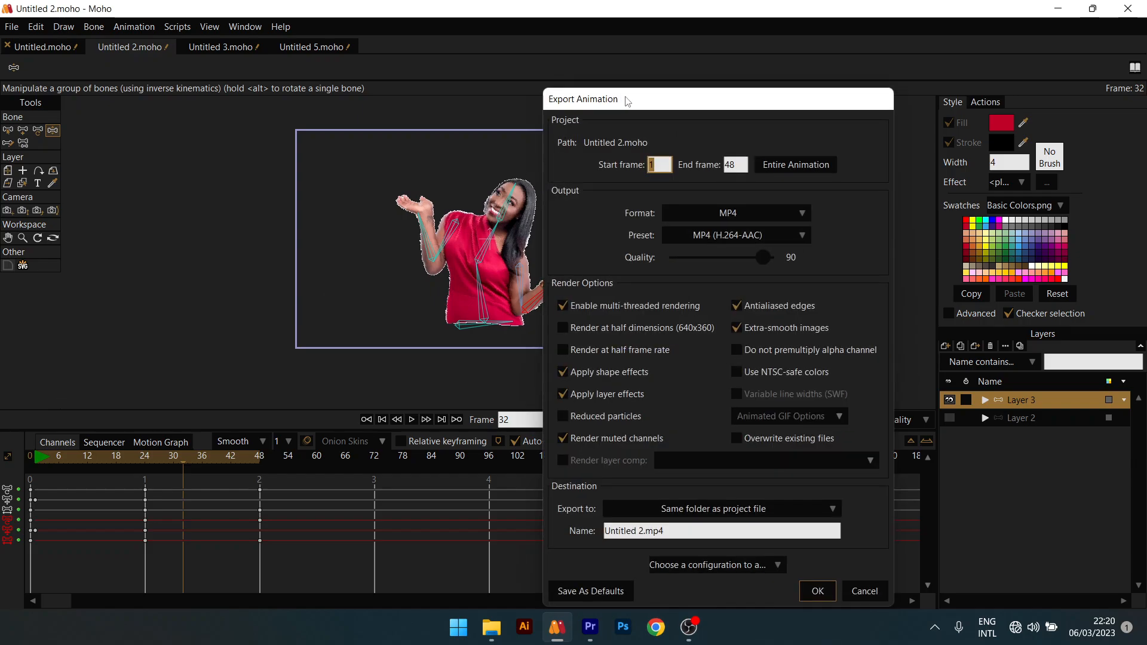
left_click_drag(621, 99, 661, 36)
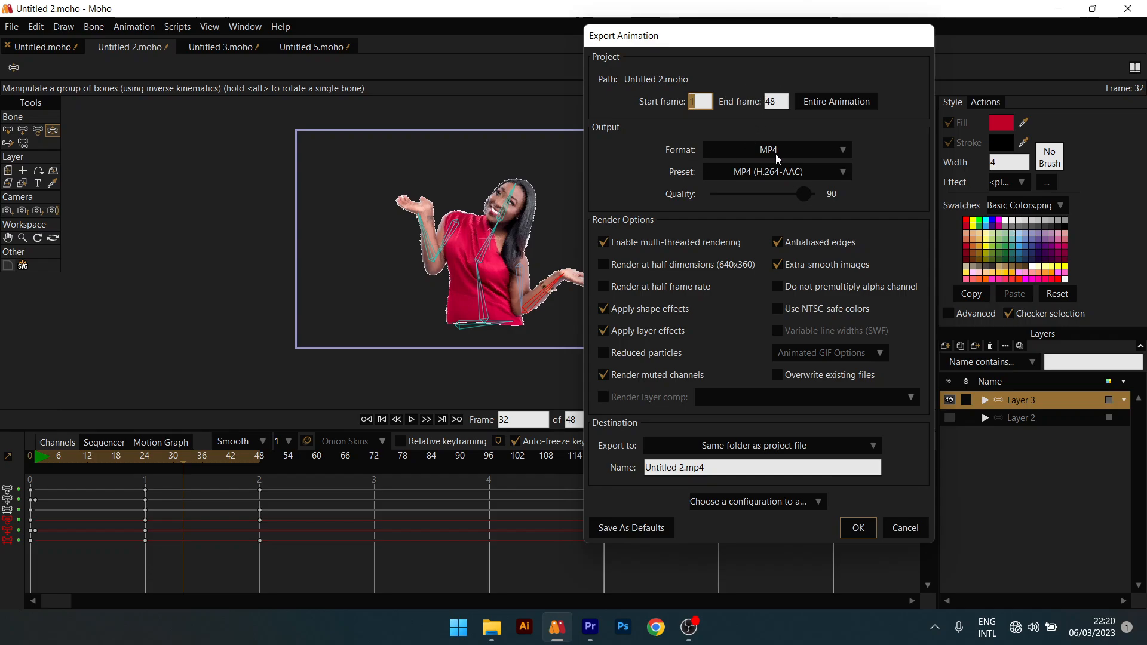
left_click(800, 152)
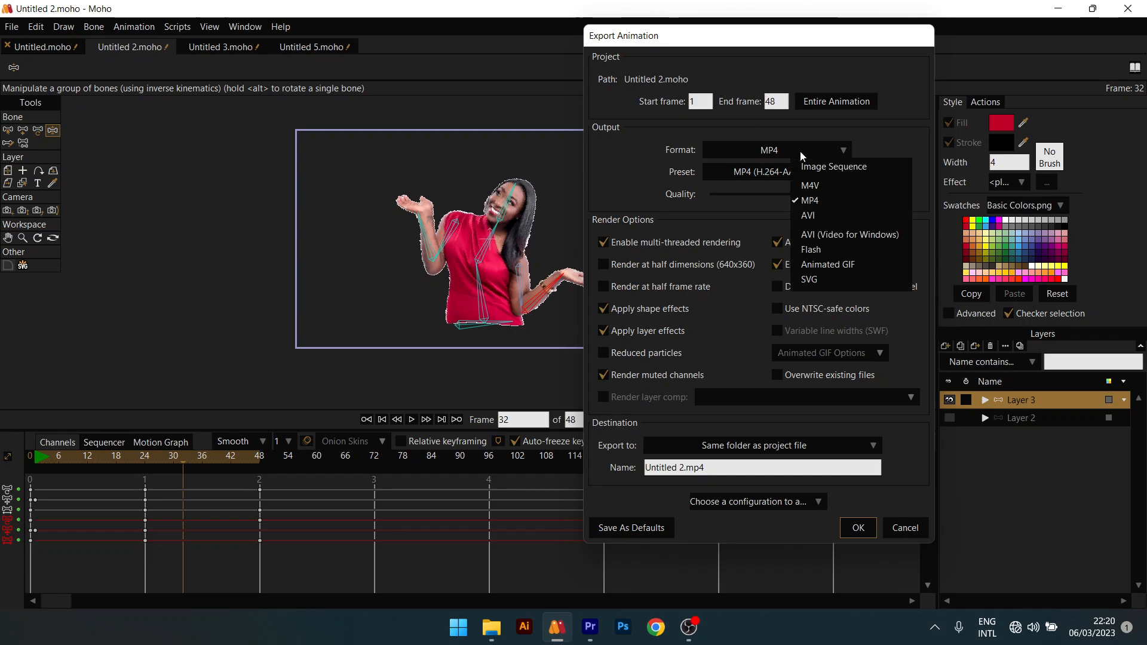
left_click(819, 204)
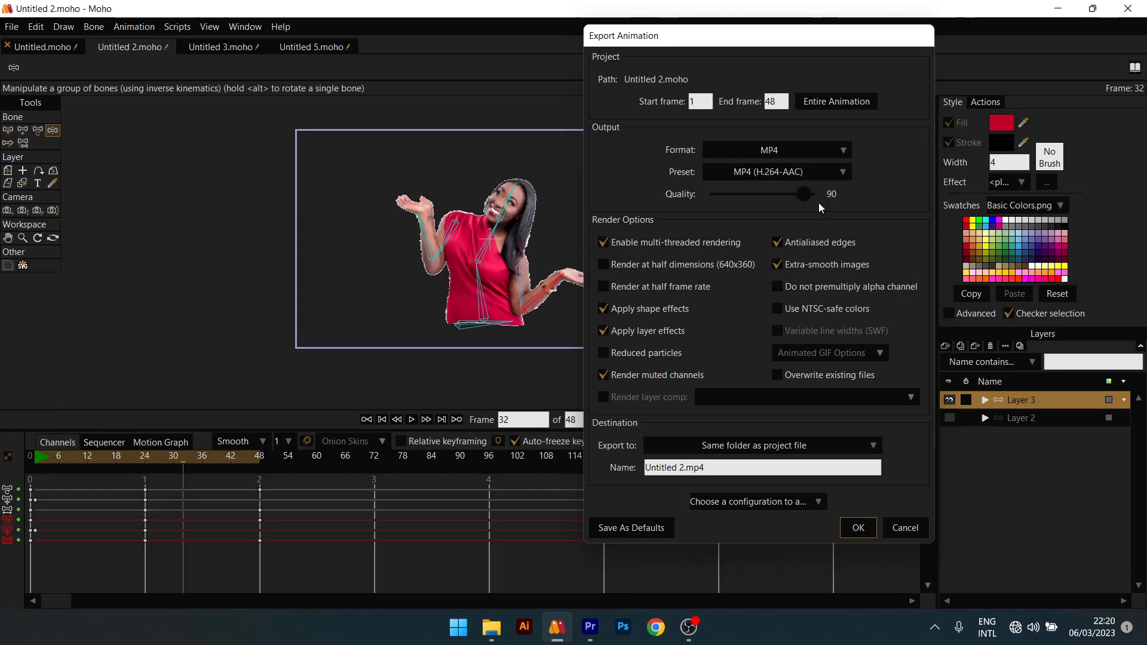
Use the MP4 (H.264-AAC) preset and set the export quality to 86.
left_click(751, 175)
left_click(765, 193)
mouse_move(808, 196)
left_mouse_down()
mouse_move(724, 210)
mouse_move(800, 210)
left_mouse_up()
Set the export destination to the Animation Class folder inside 21 days Masterclass.
left_click(807, 448)
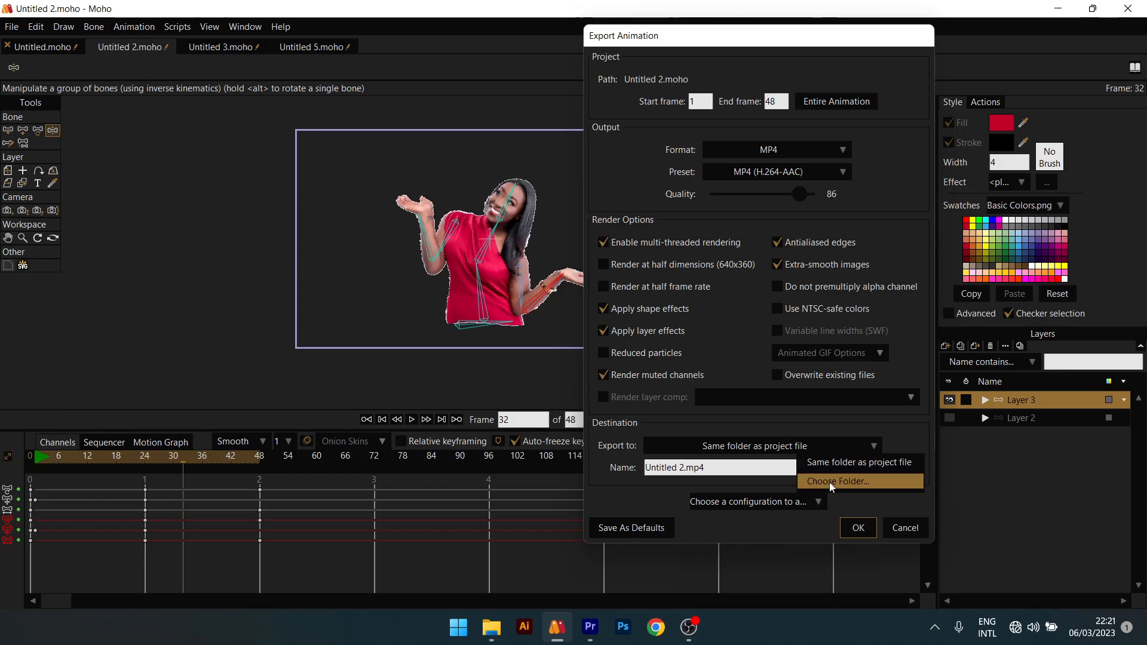
left_click(832, 482)
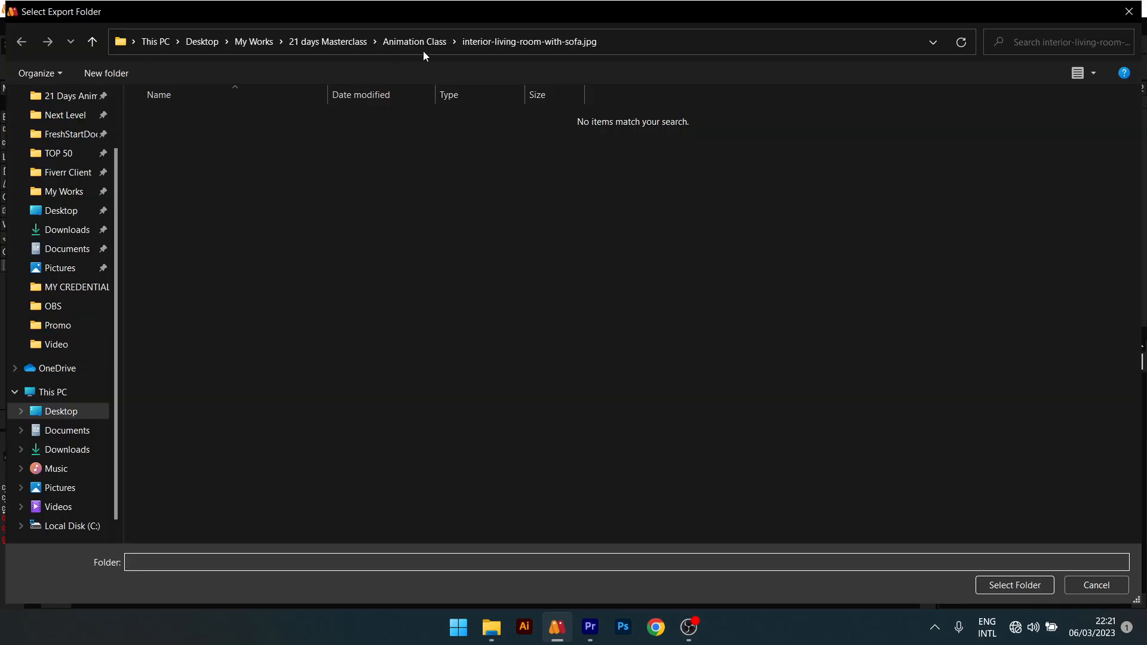
left_click(417, 42)
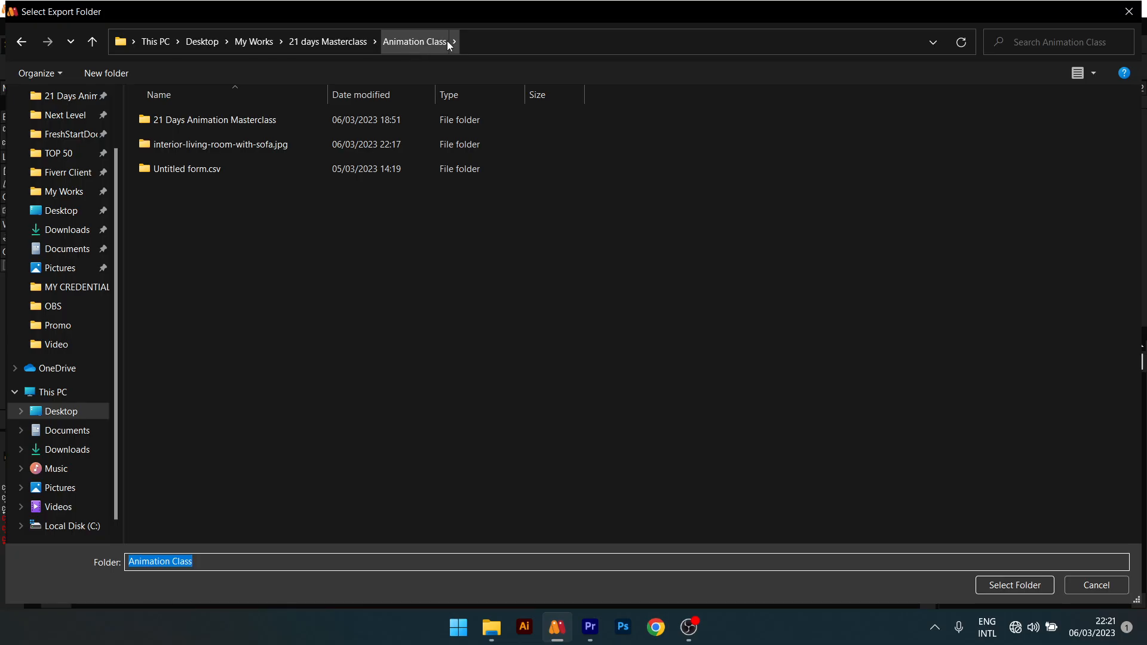
left_click(1015, 585)
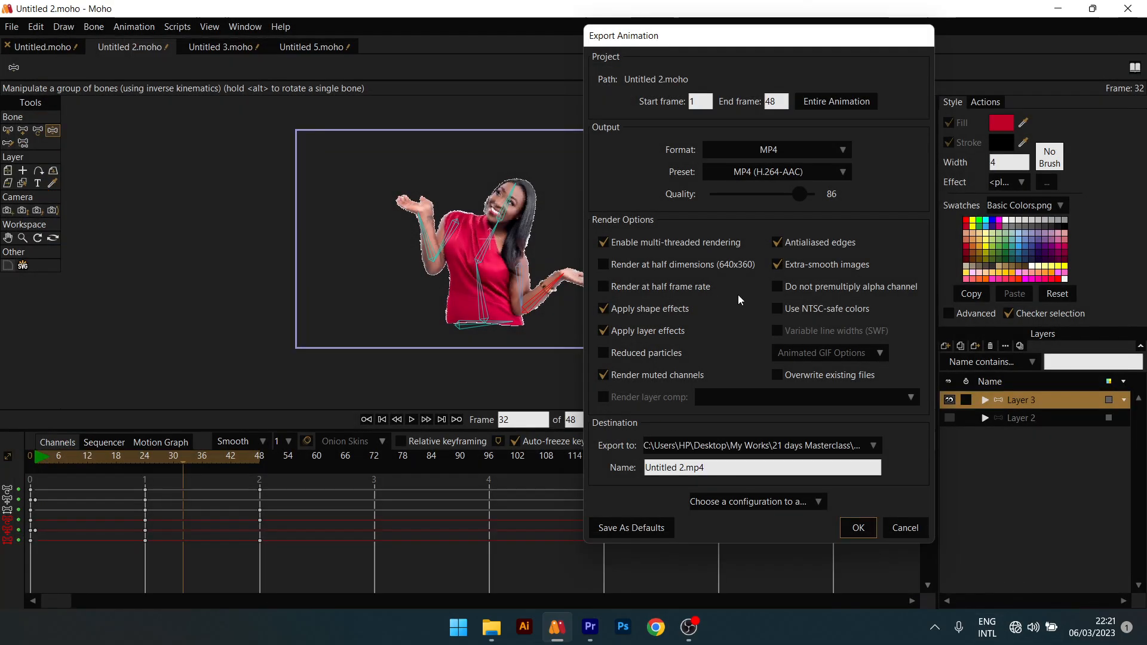
Name the exported video Lady Animation and start the export.
triple_click(680, 469)
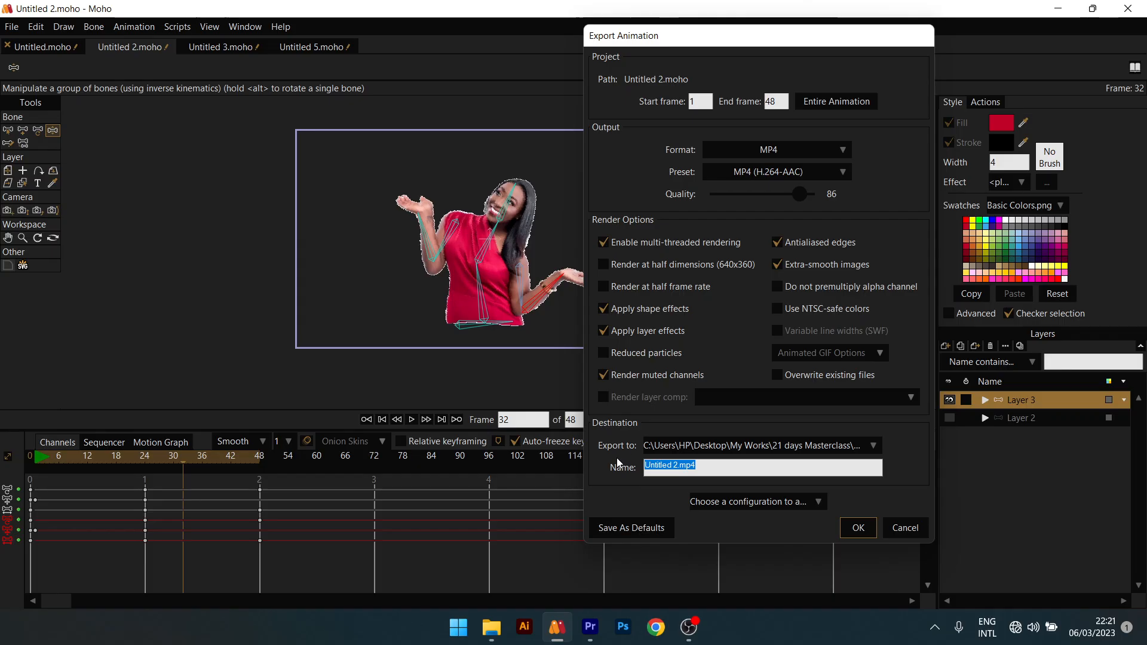
type("Lady Aniamtion")
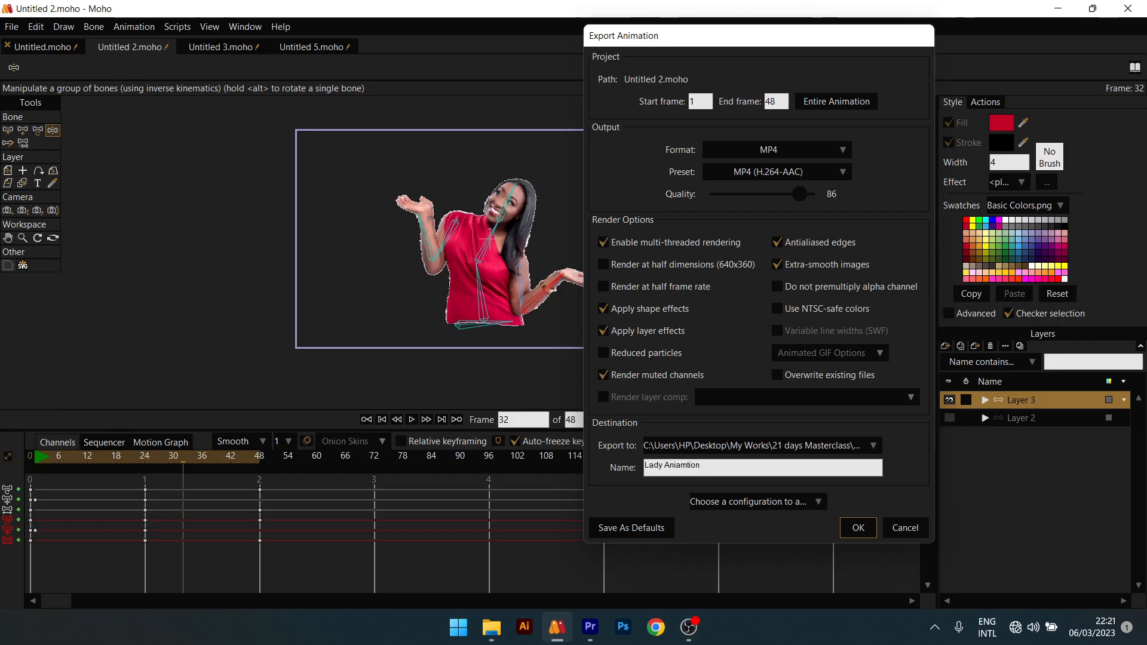
left_click(685, 470)
key("BackSpace")
key("BackSpace")
key("BackSpace")
key("BackSpace")
type("mat")
left_click(865, 528)
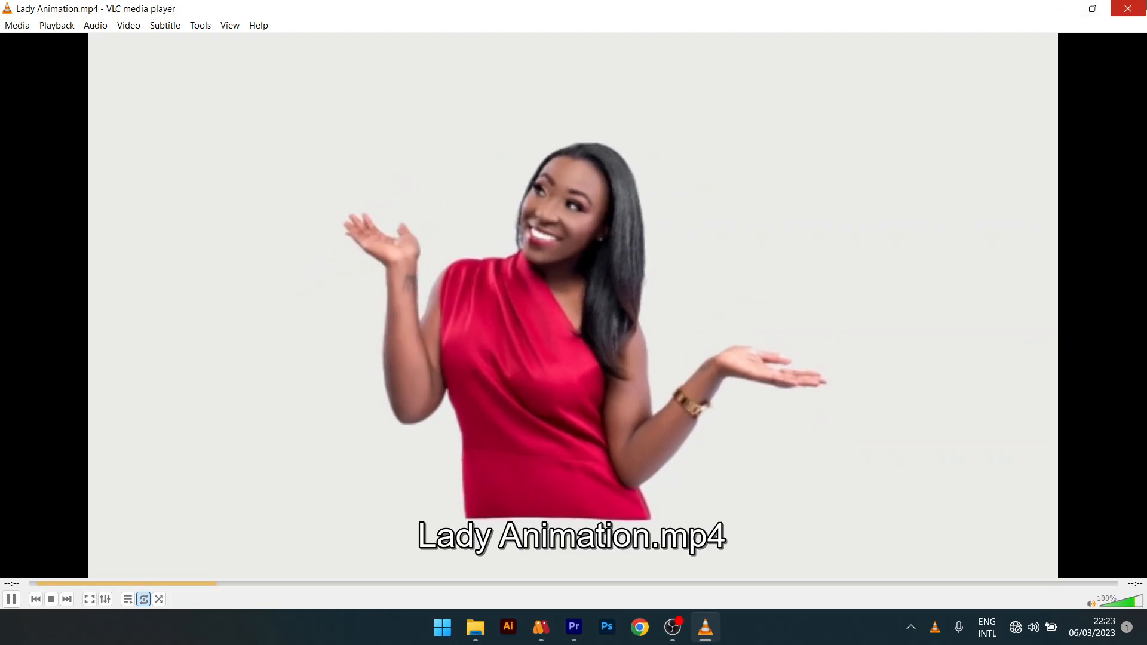
Close the Lady Animation.mp4 playback in VLC and return to the rigged character in Moho.
left_click(1128, 8)
left_click_drag(488, 235, 500, 241)
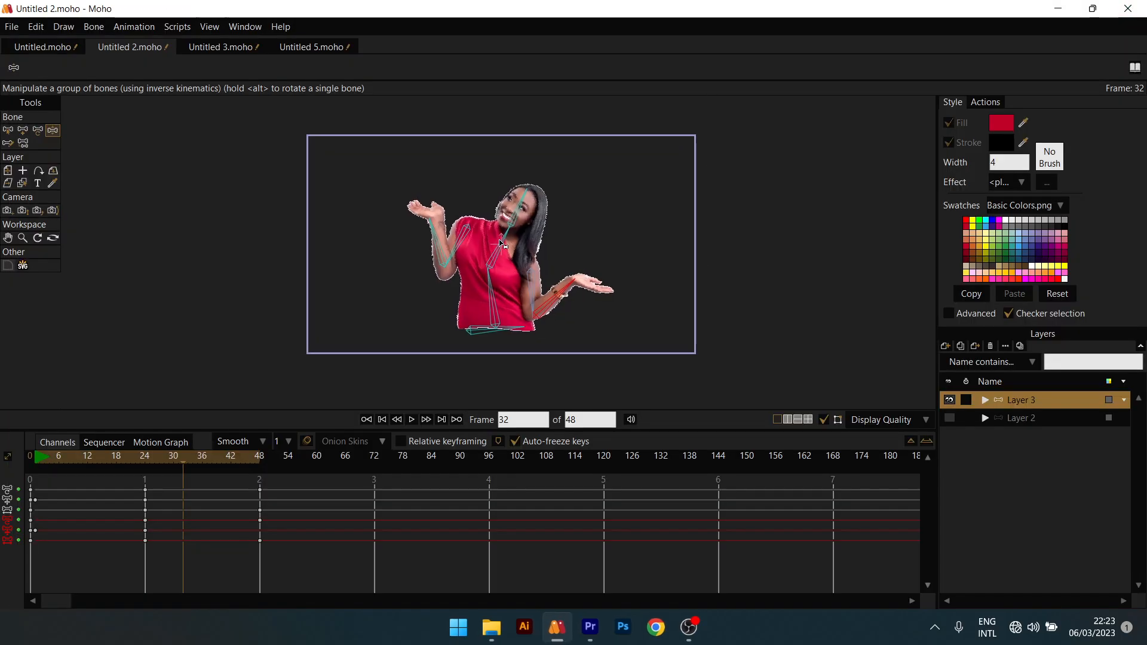